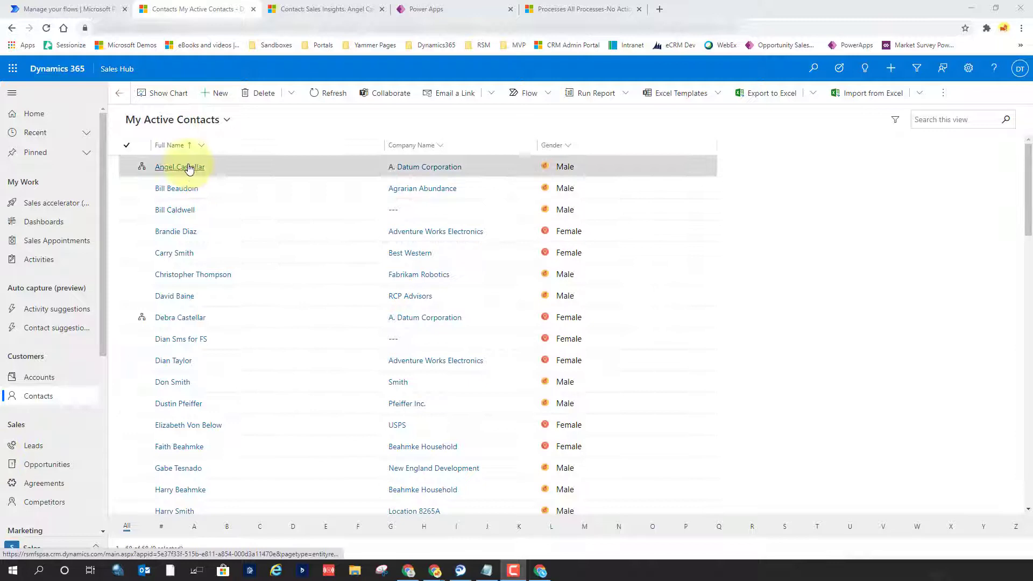
Open the first contact's record, inspect its open phone call, and go back to the contact.
click(189, 168)
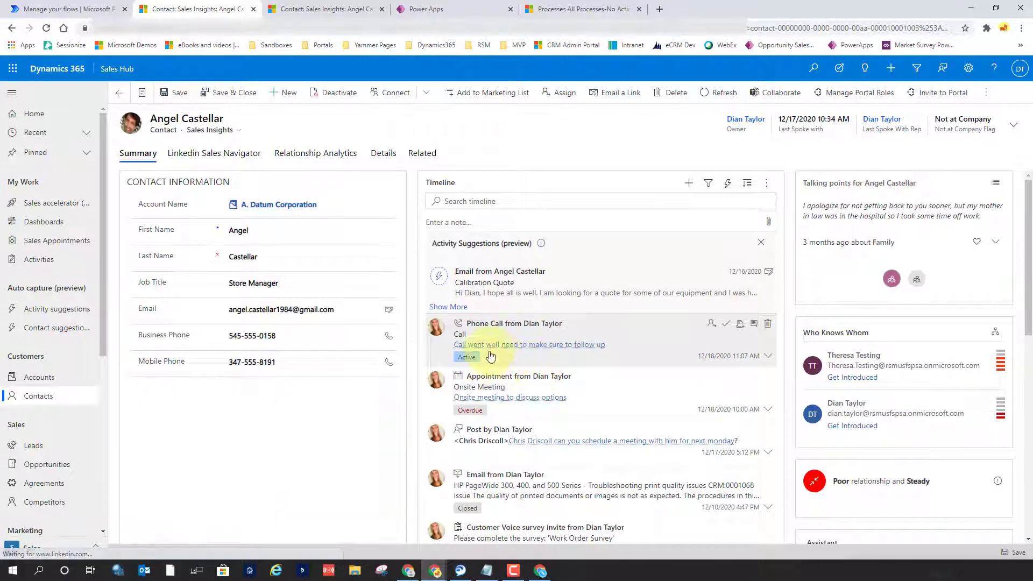
click(754, 325)
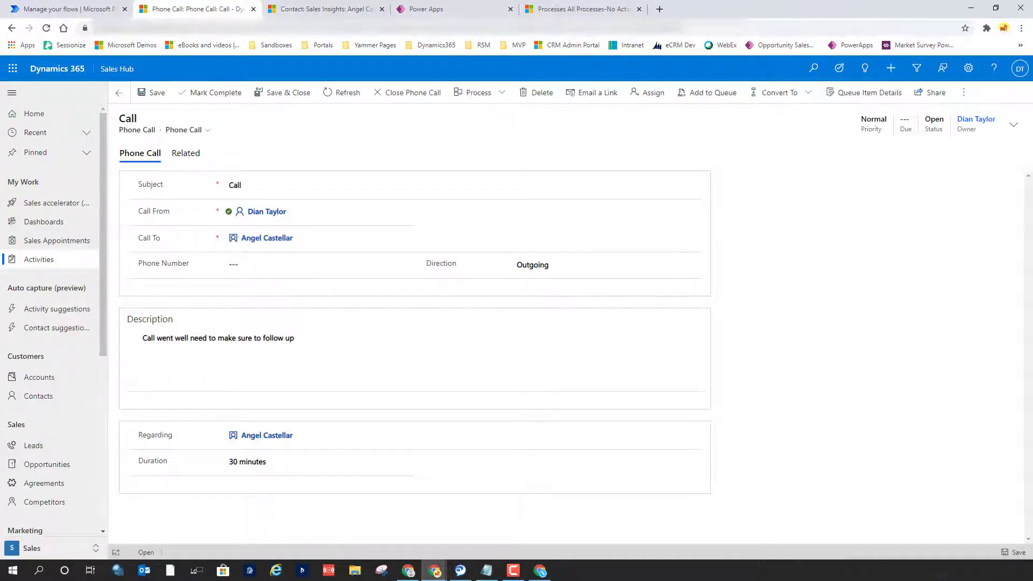
click(49, 28)
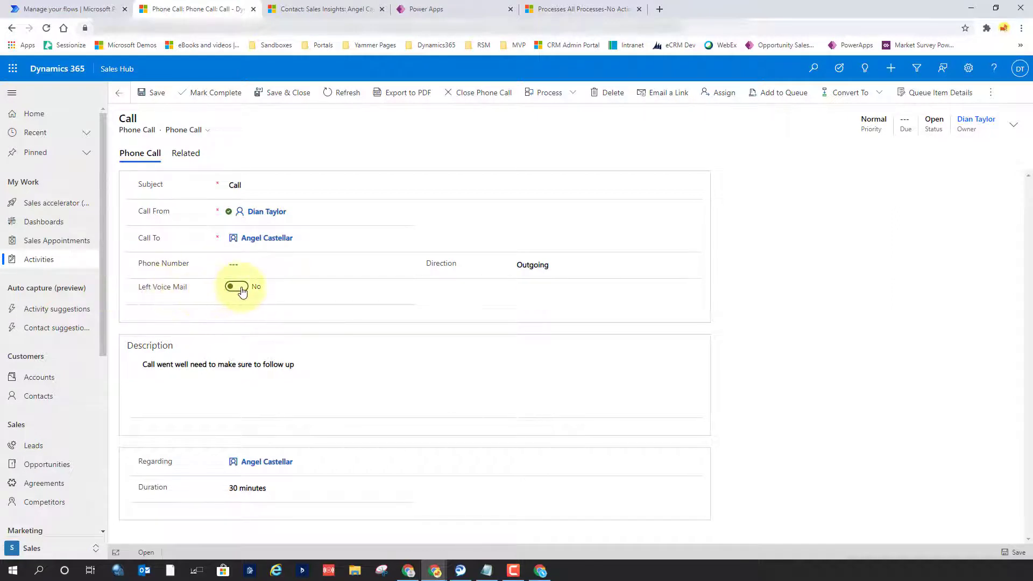
click(120, 95)
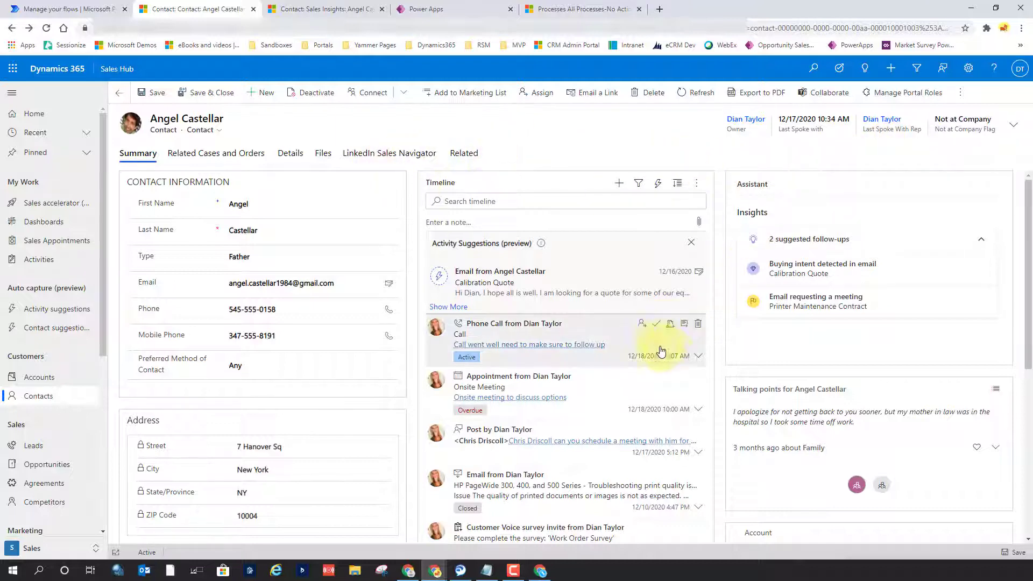
Mark the contact's phone call complete and refresh to see Last Spoke With 12/28/2020 9:19 AM.
click(686, 328)
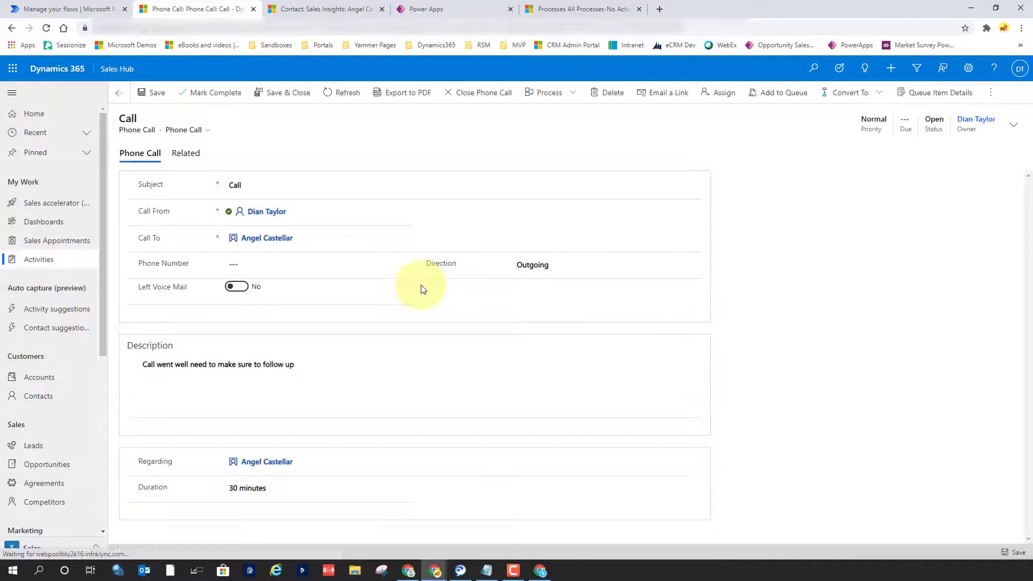
click(213, 94)
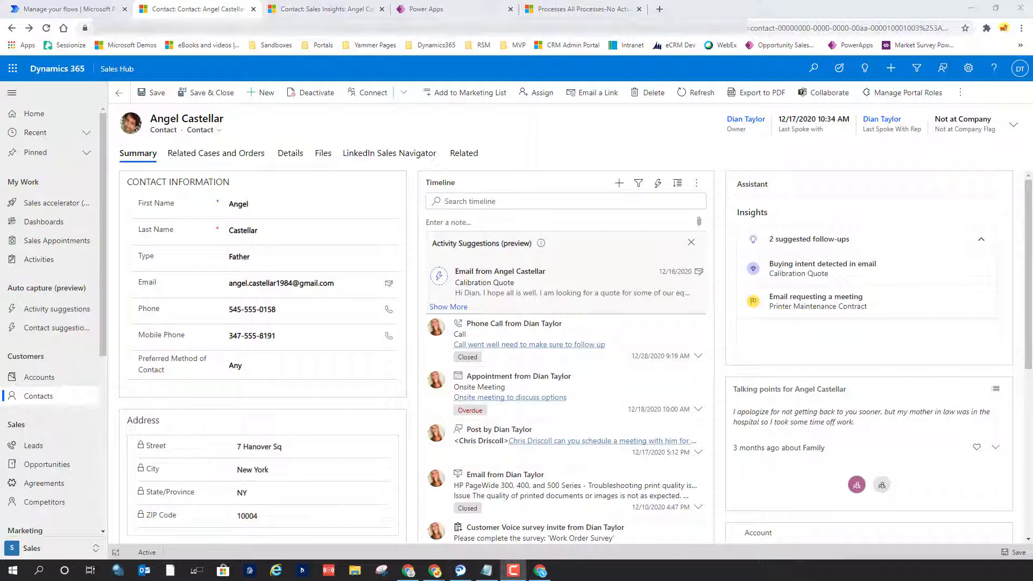
click(47, 29)
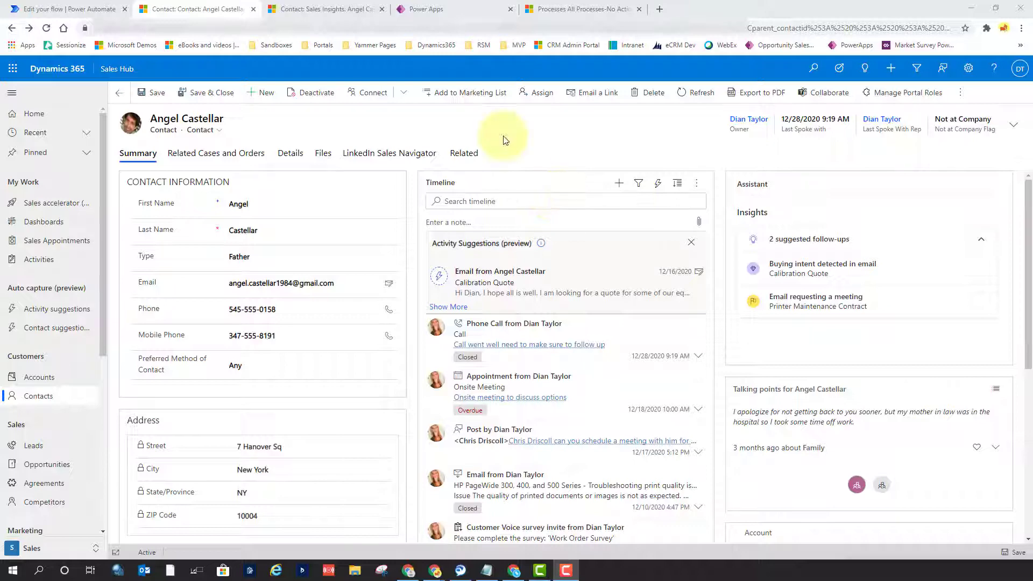
Find the Contact table in Power Apps and open its Last Spoke With Rep column.
click(456, 9)
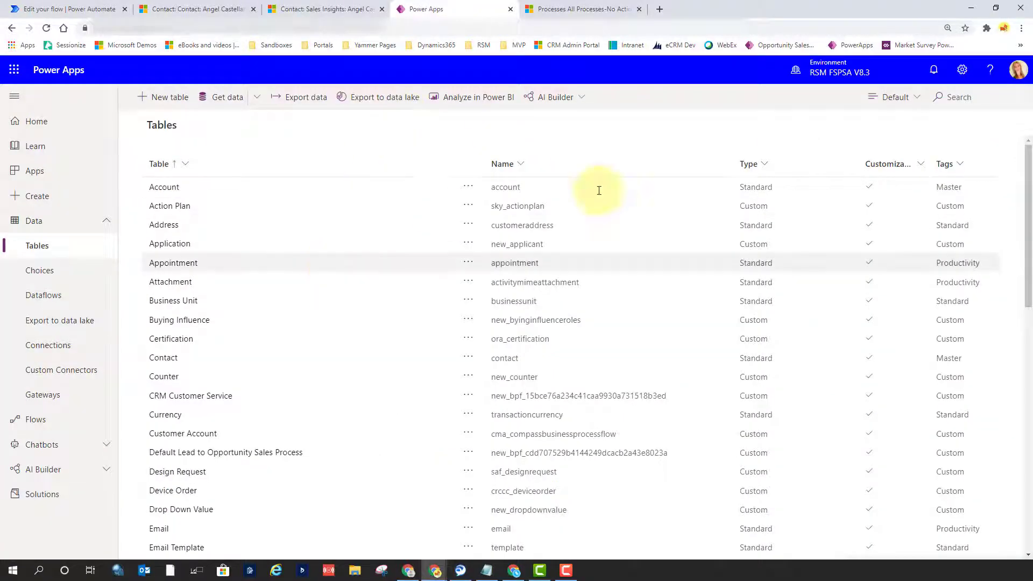
click(952, 98)
text(c)
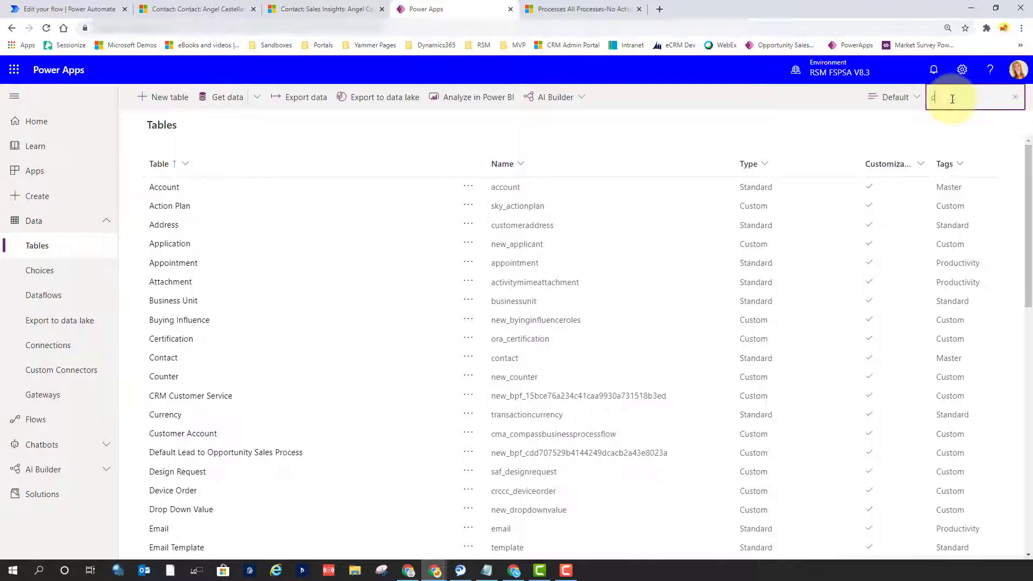
text(onta)
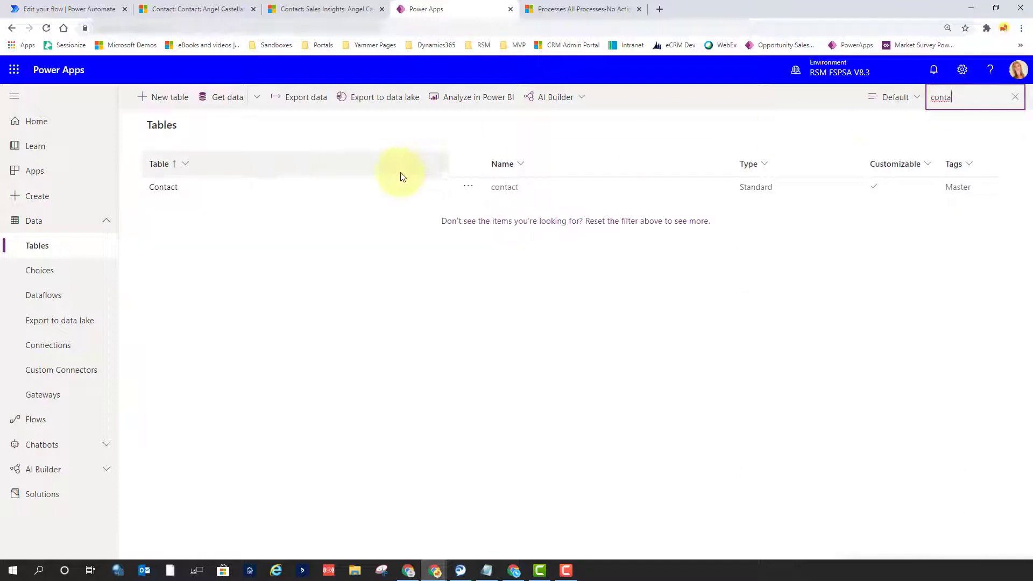
click(164, 188)
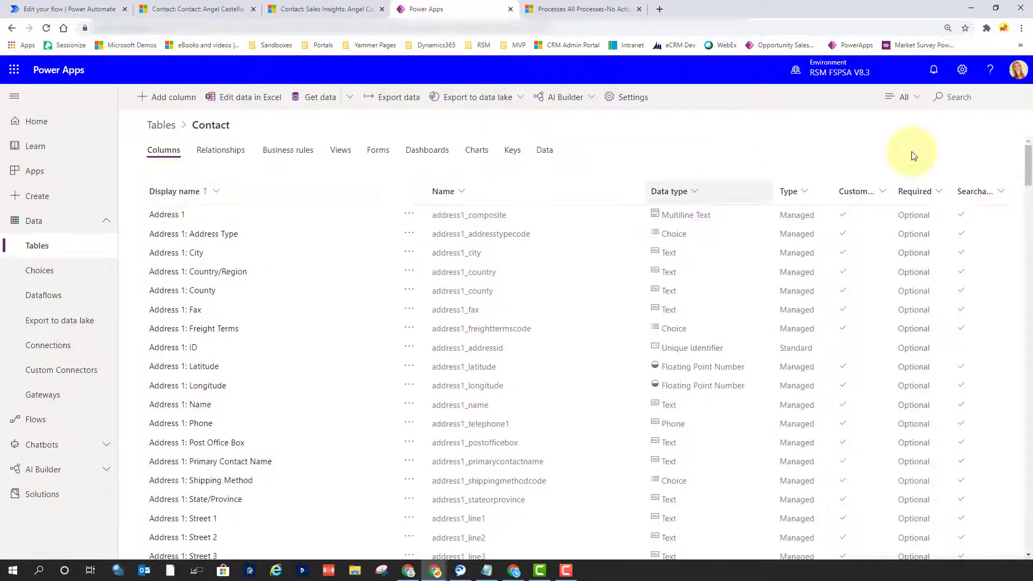
click(973, 97)
text(last sp)
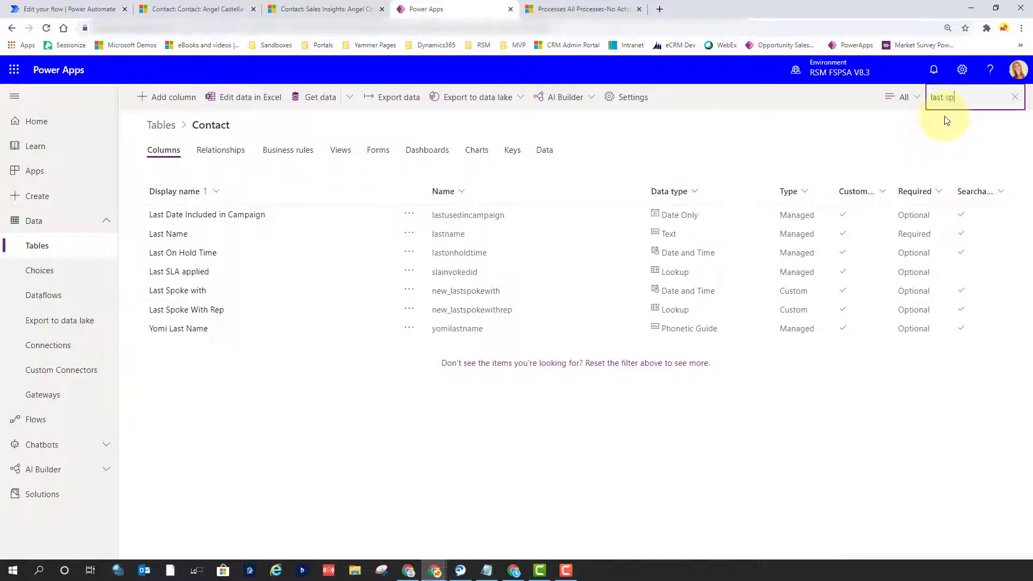
text(o)
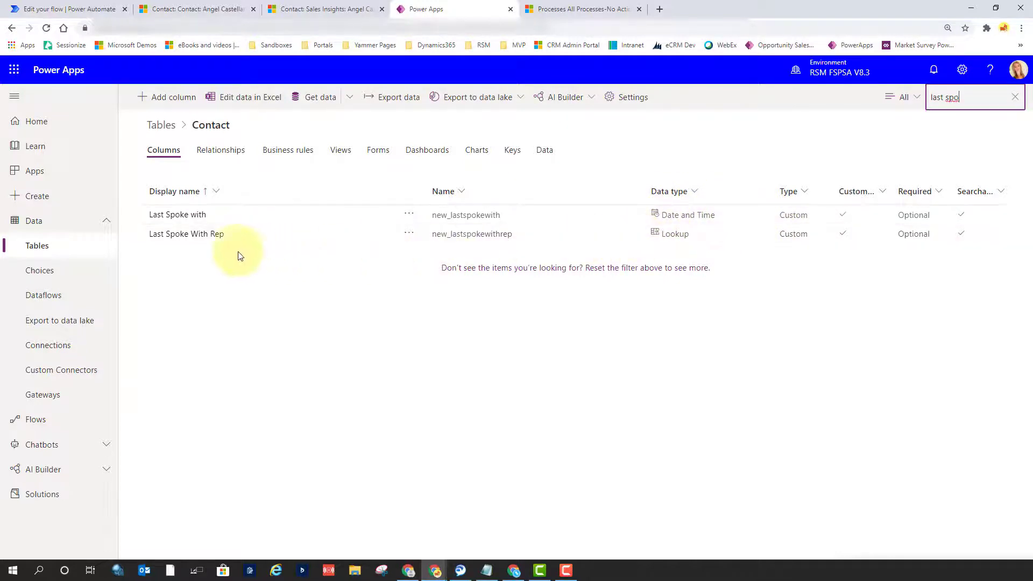
click(193, 236)
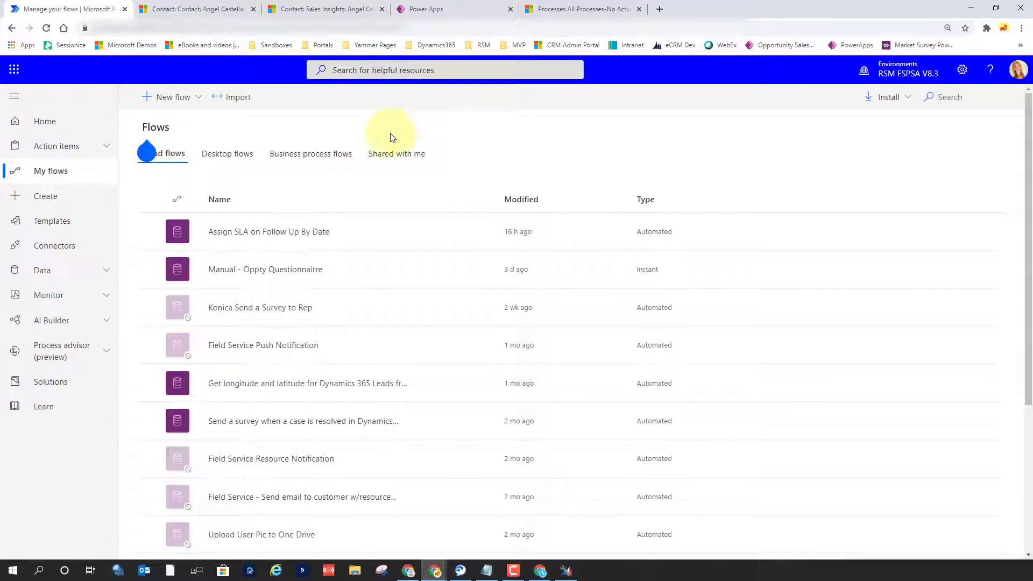
Start a new automated cloud flow named 'Update Last Spoke with Fields on'.
click(199, 103)
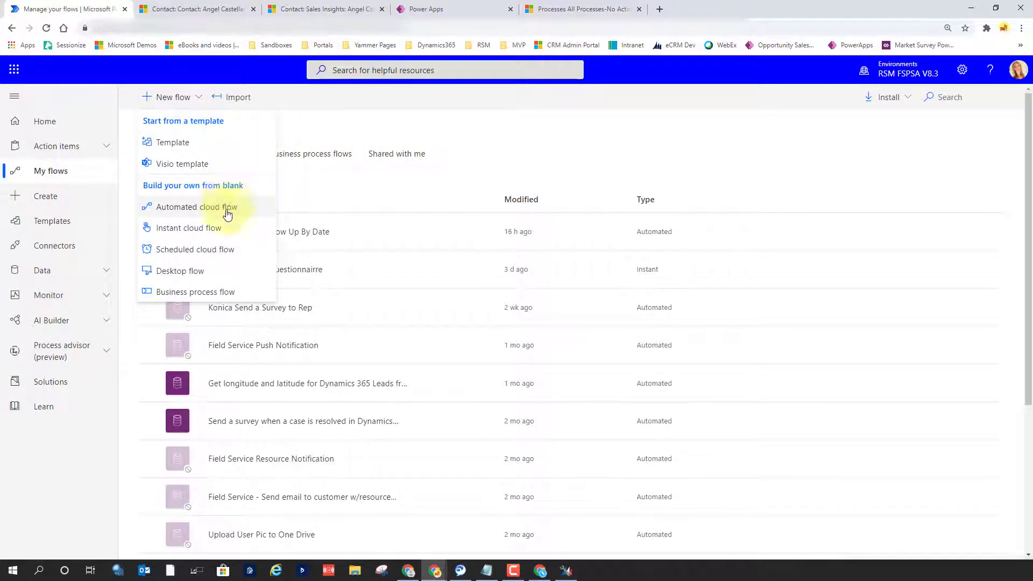
click(195, 210)
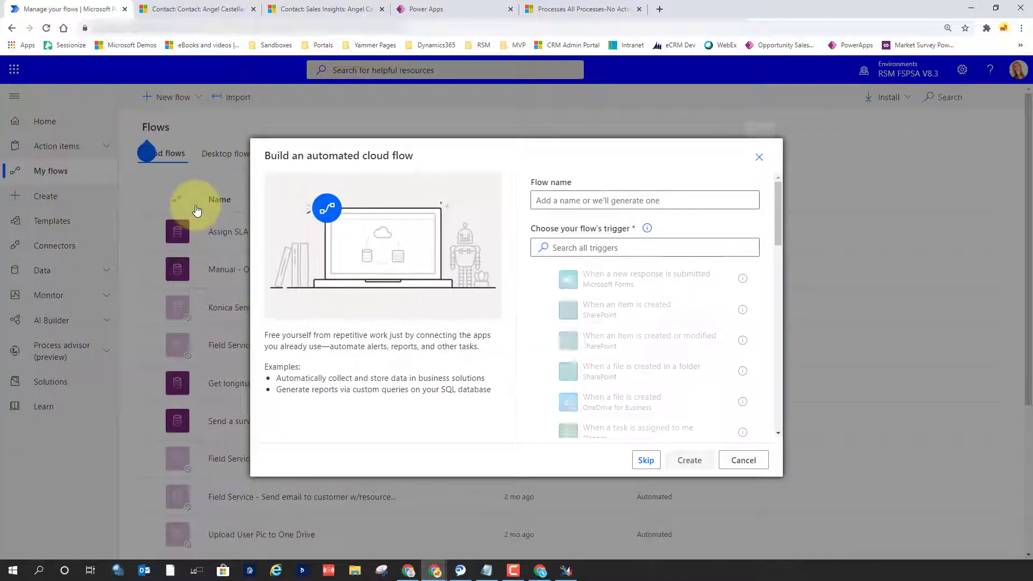
click(590, 201)
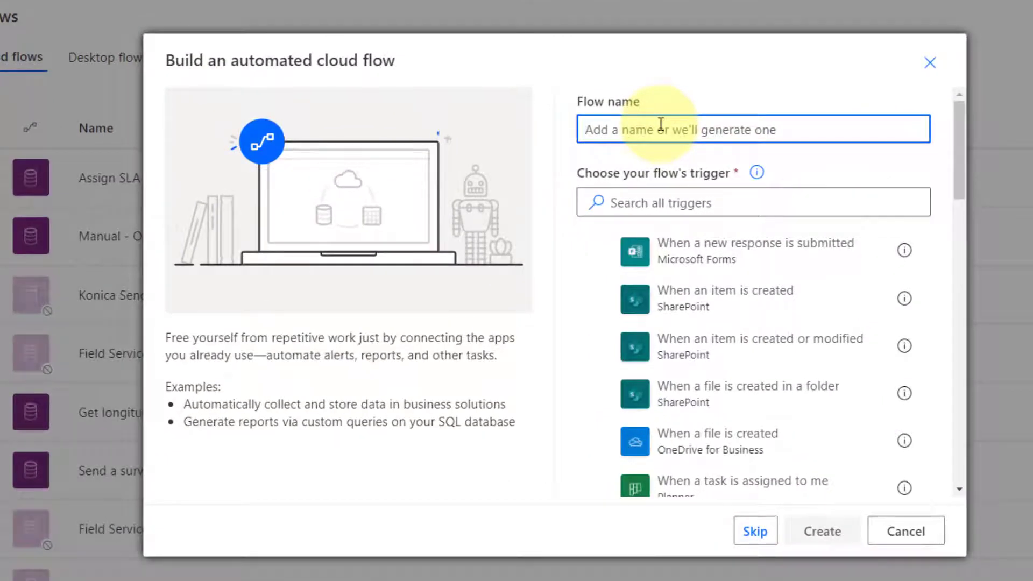
text(Update Last )
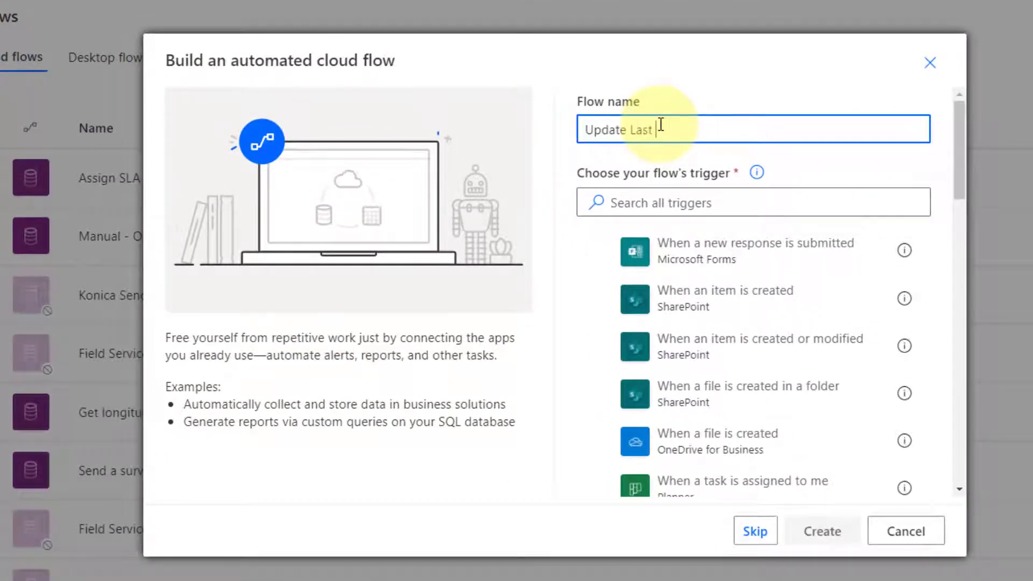
text(Spoke with Fields on)
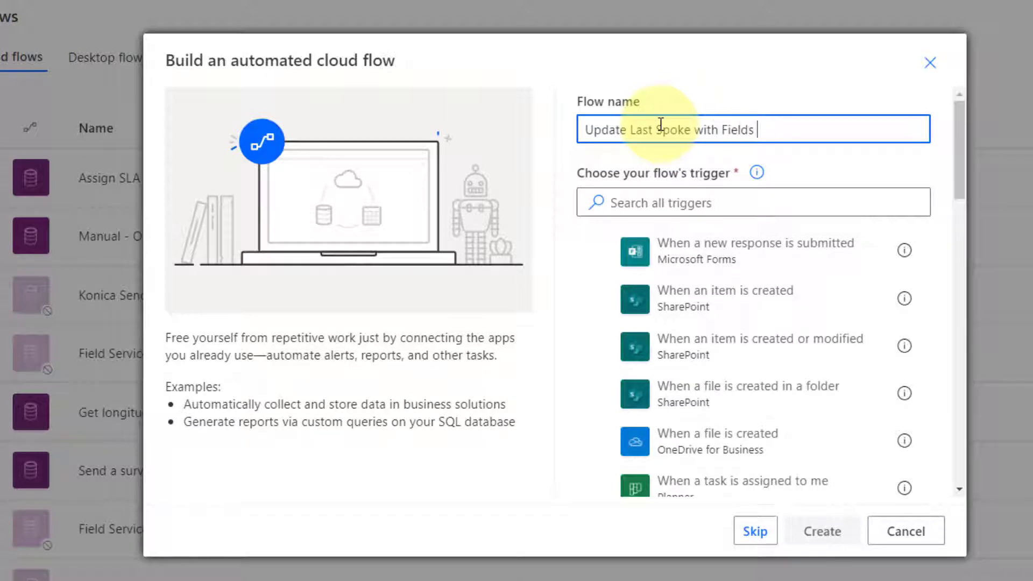
Choose the 'When a record is created, updated or deleted' trigger and create the flow.
click(702, 204)
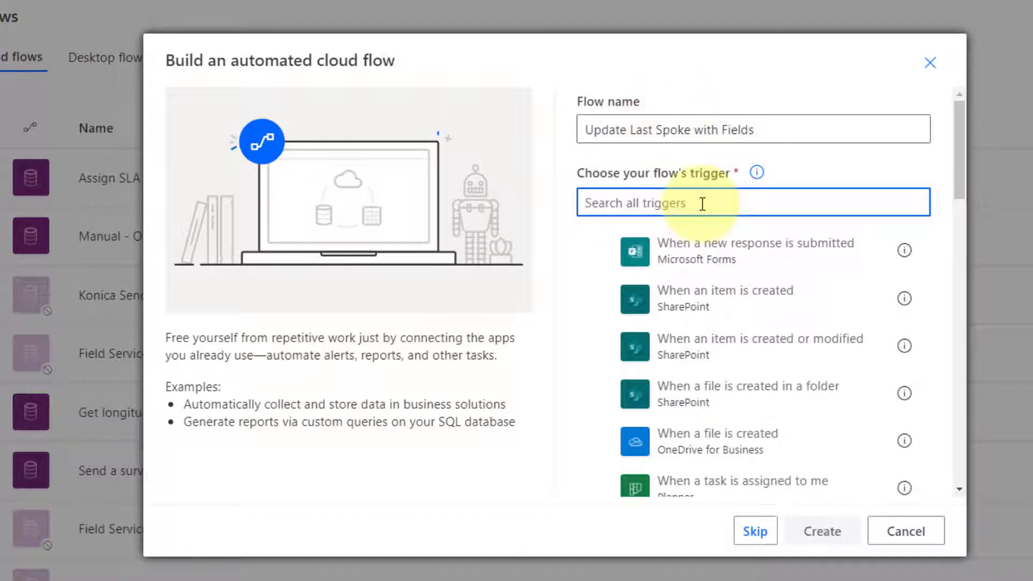
text(when a recxor)
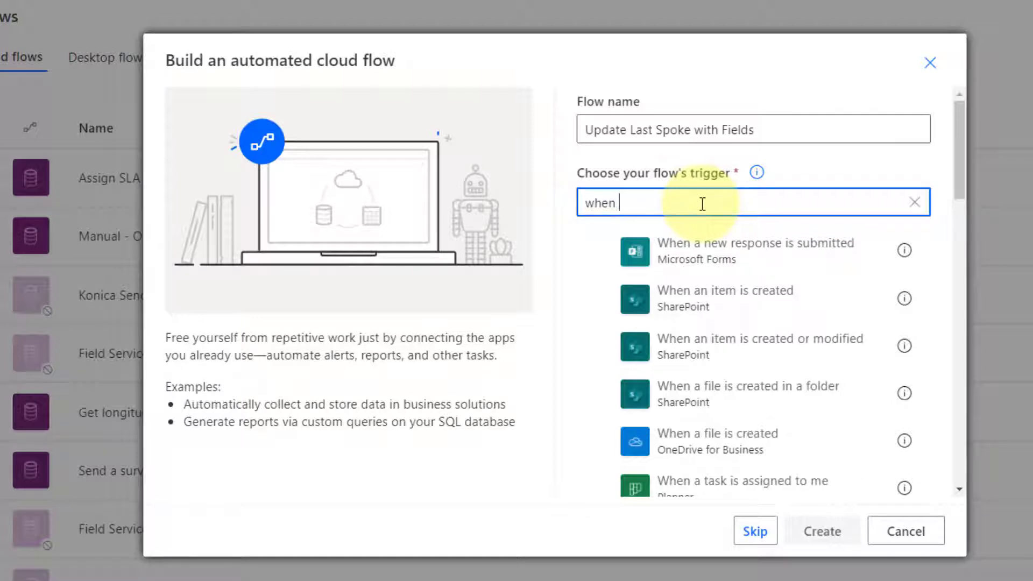
key(BackSpace)
key(BackSpace)
key(BackSpace)
text(ord is)
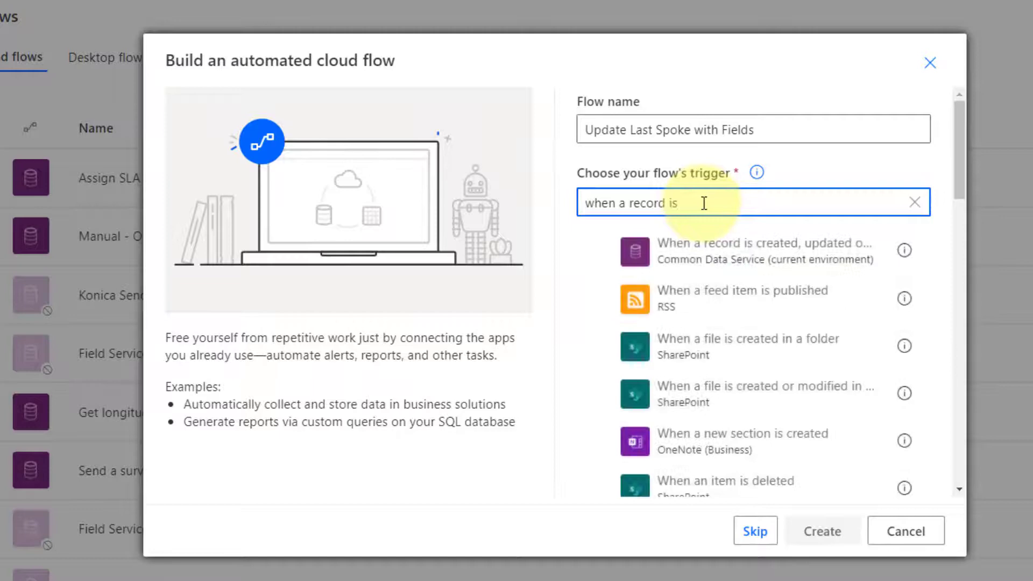
click(796, 264)
click(822, 531)
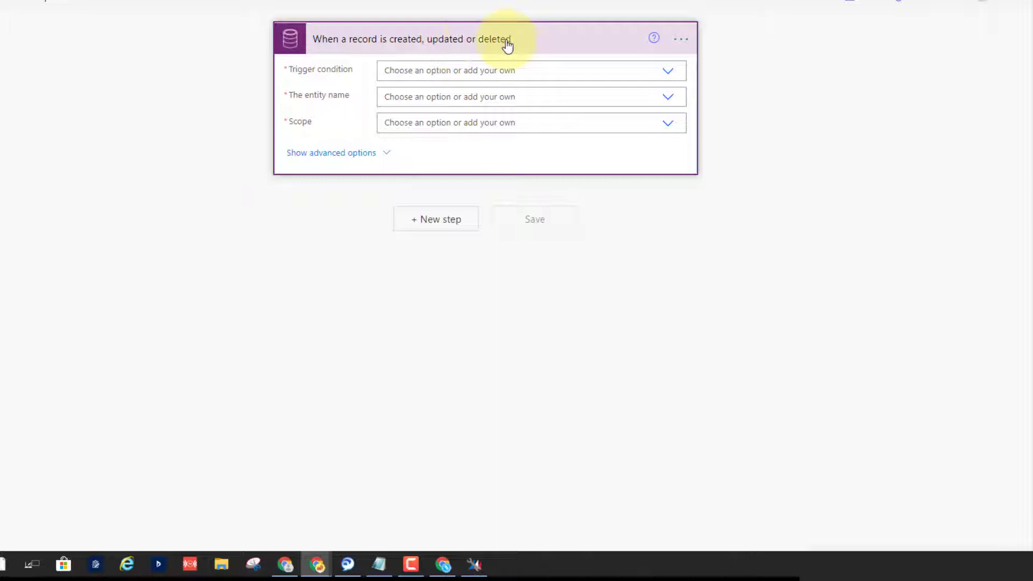
Set the trigger to Update on Phone Calls with Organization scope, showing advanced options.
click(666, 73)
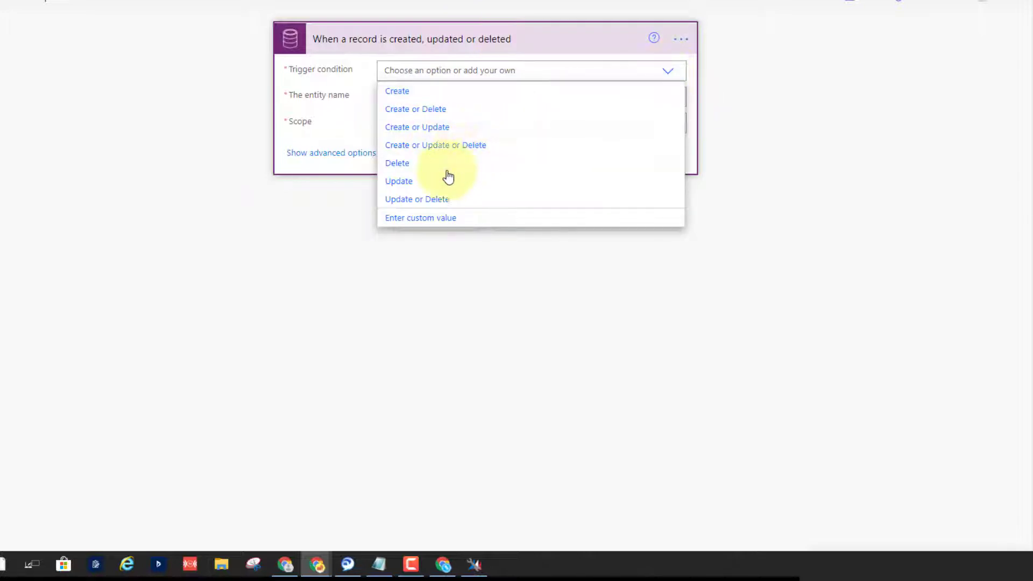
click(405, 181)
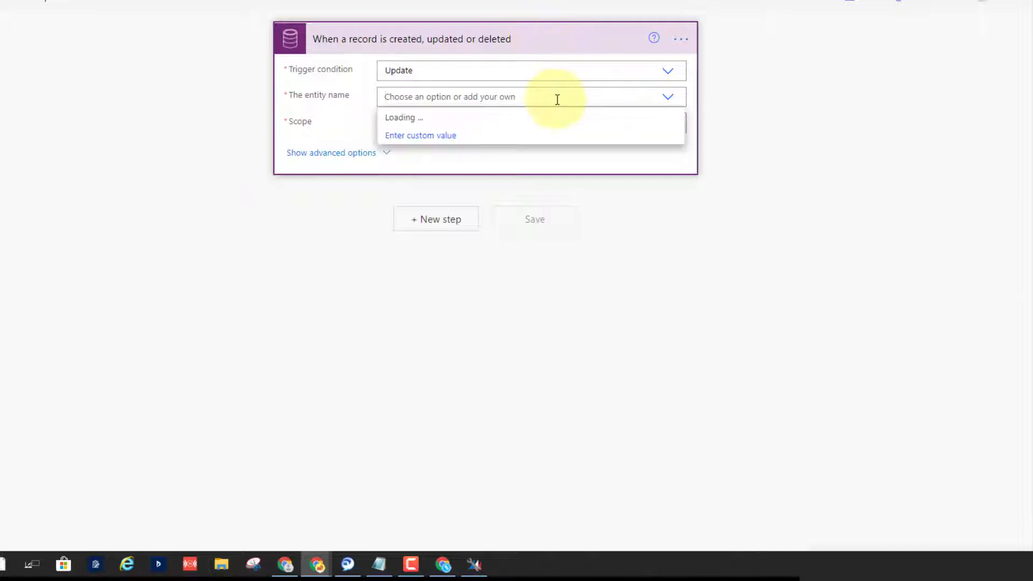
text(phone calls)
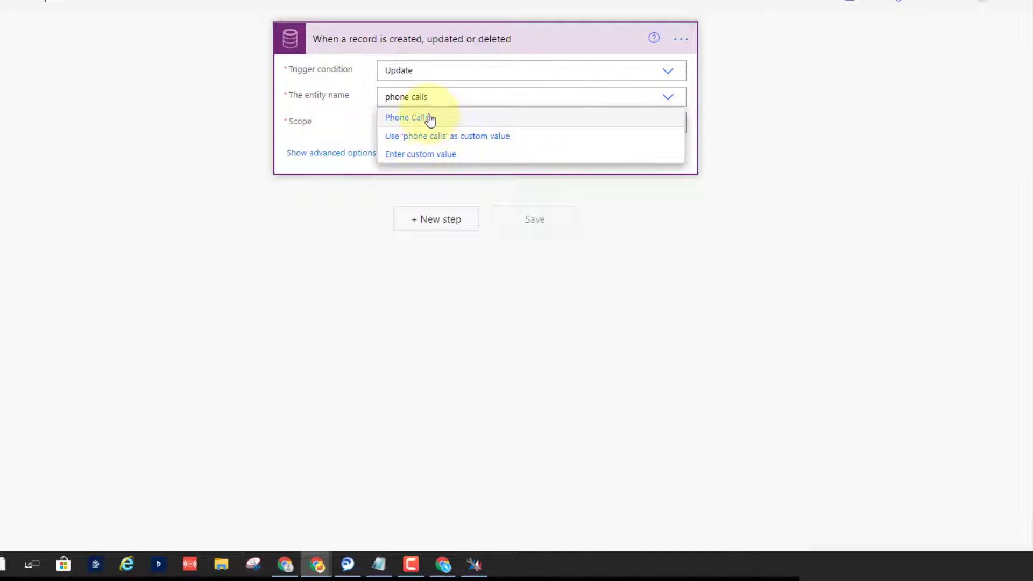
click(431, 118)
click(668, 125)
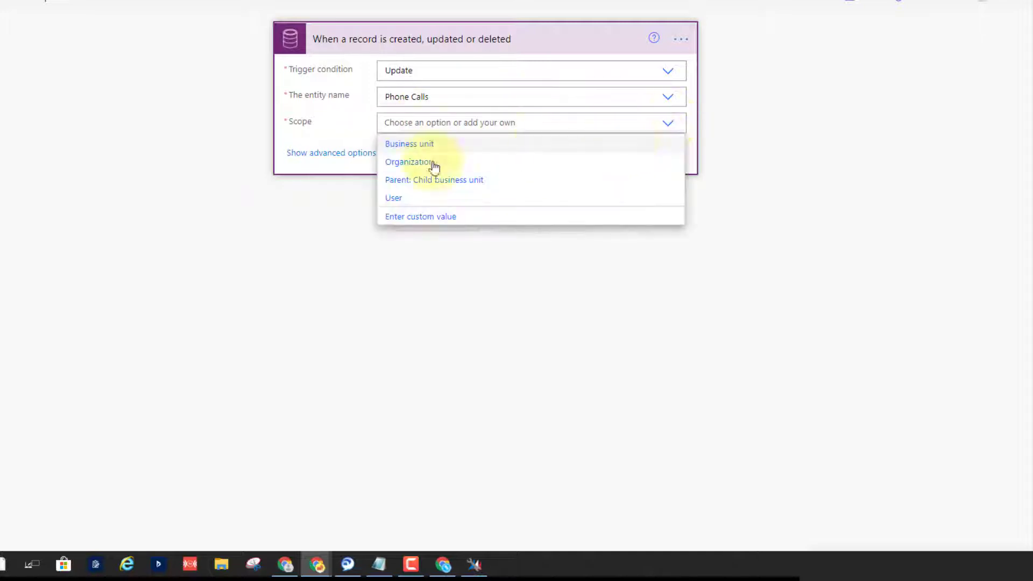
click(409, 162)
click(325, 154)
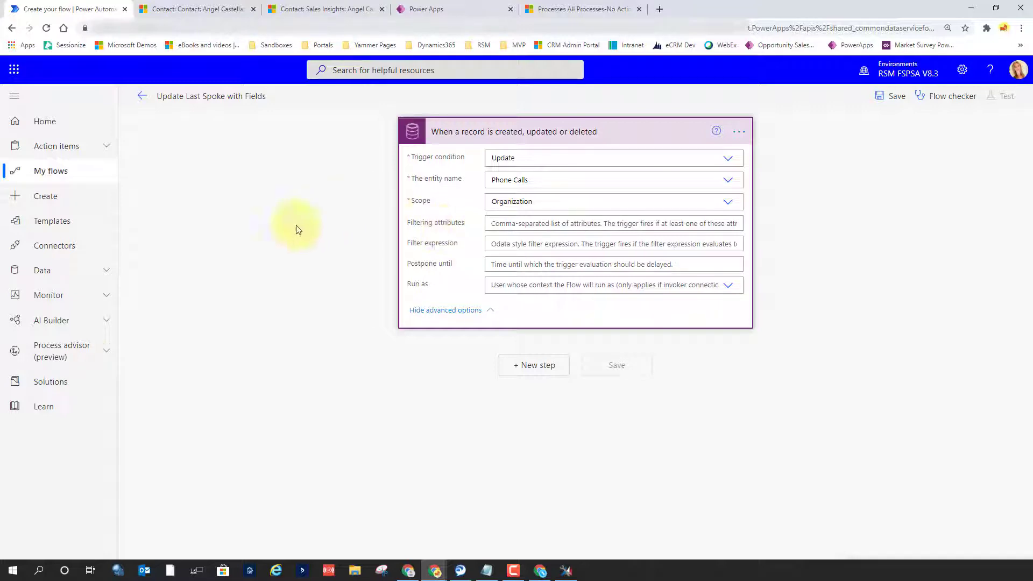
In FetchXML Builder, query the phonecall entity and give it an 'and' filter.
key(alt+Tab)
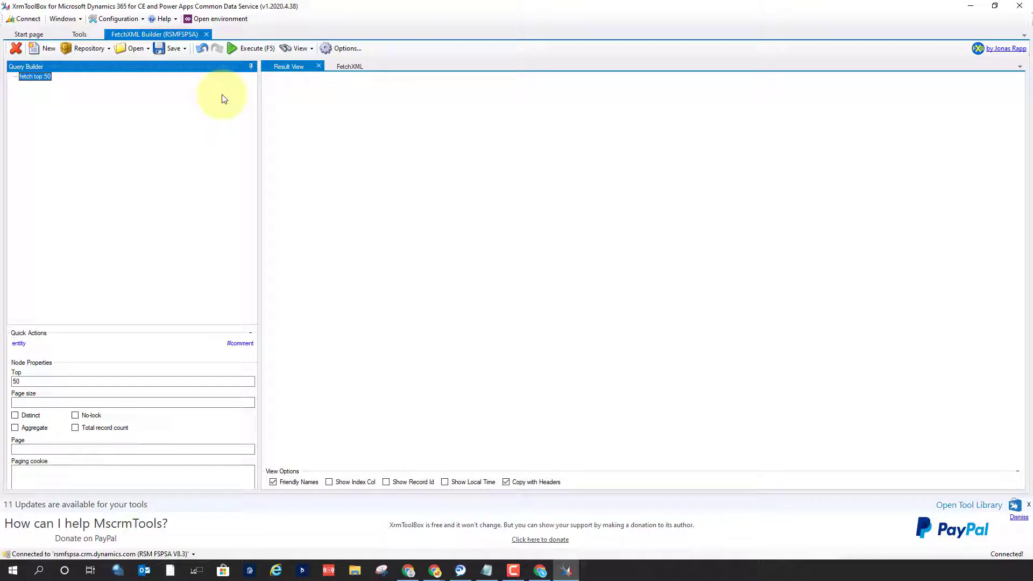
click(19, 345)
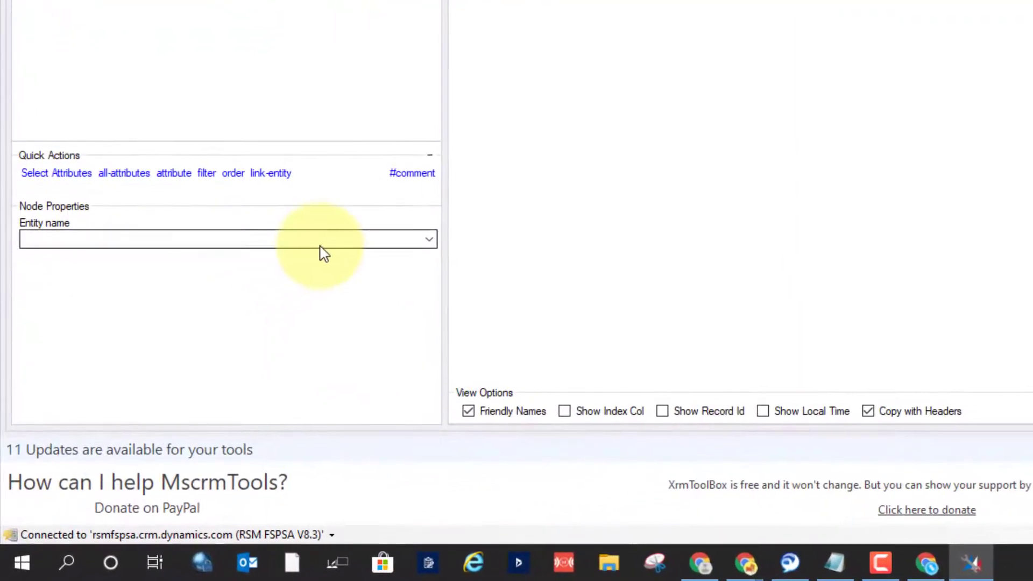
click(403, 236)
text(ph)
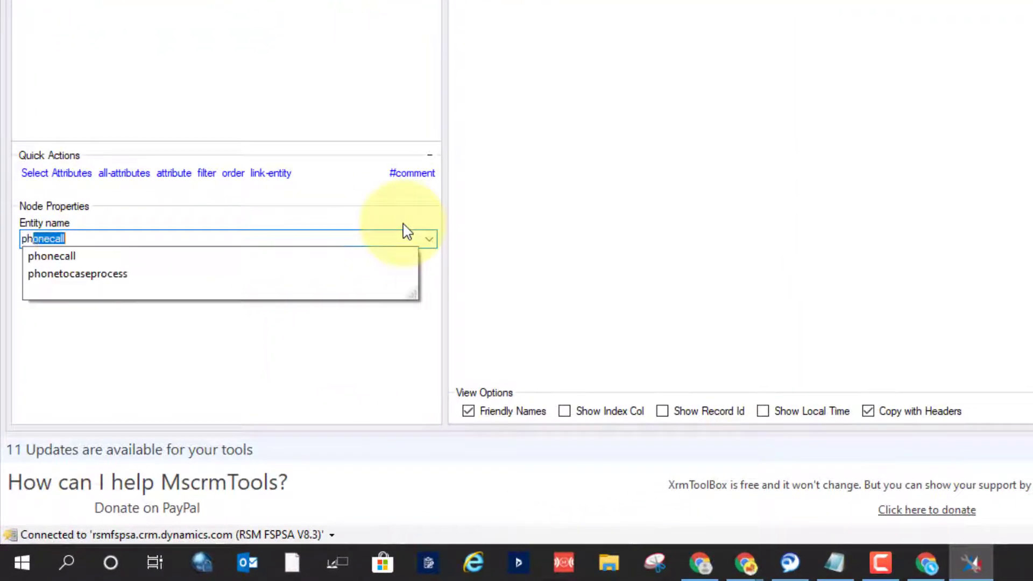
text(one)
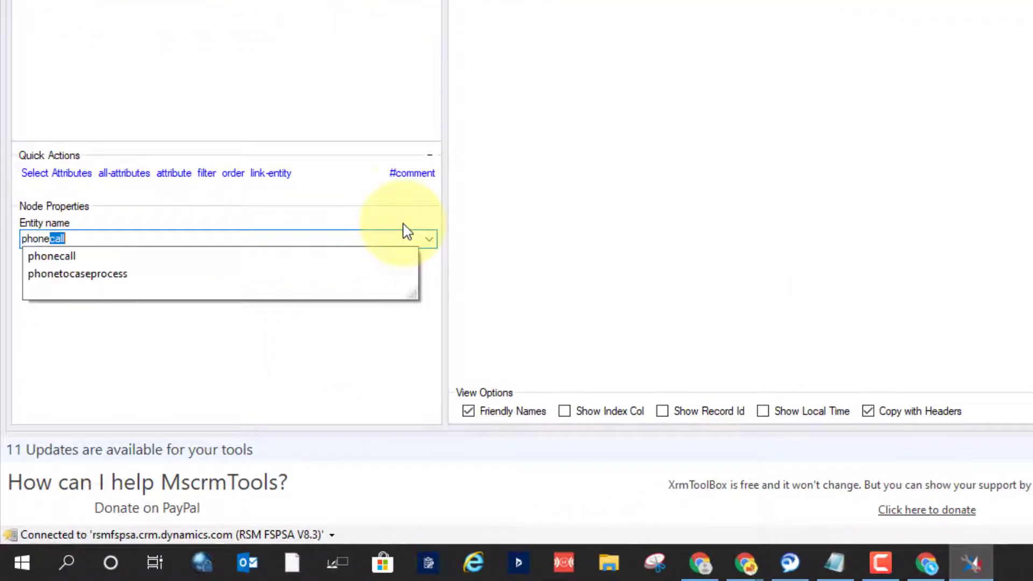
click(56, 258)
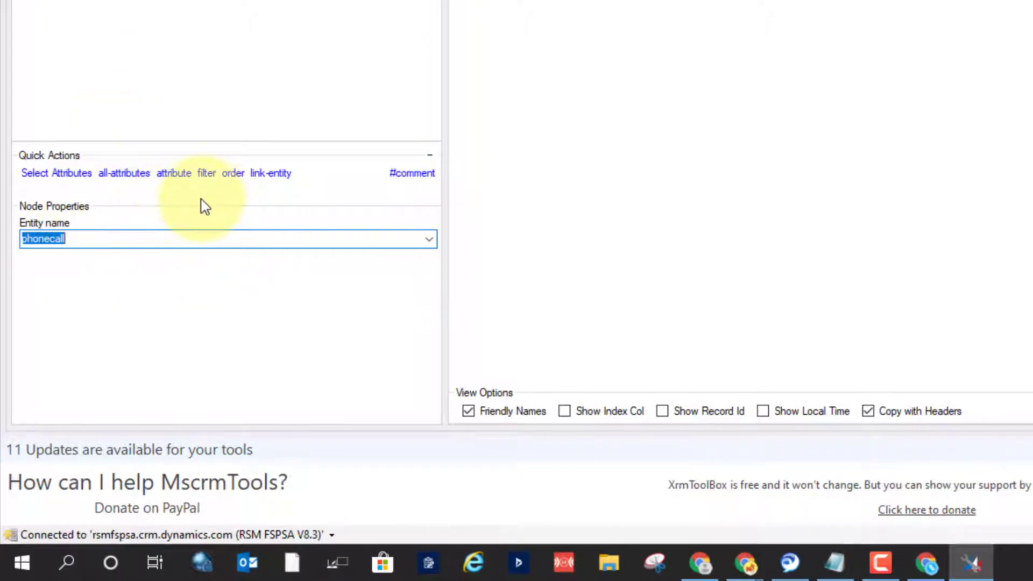
click(206, 178)
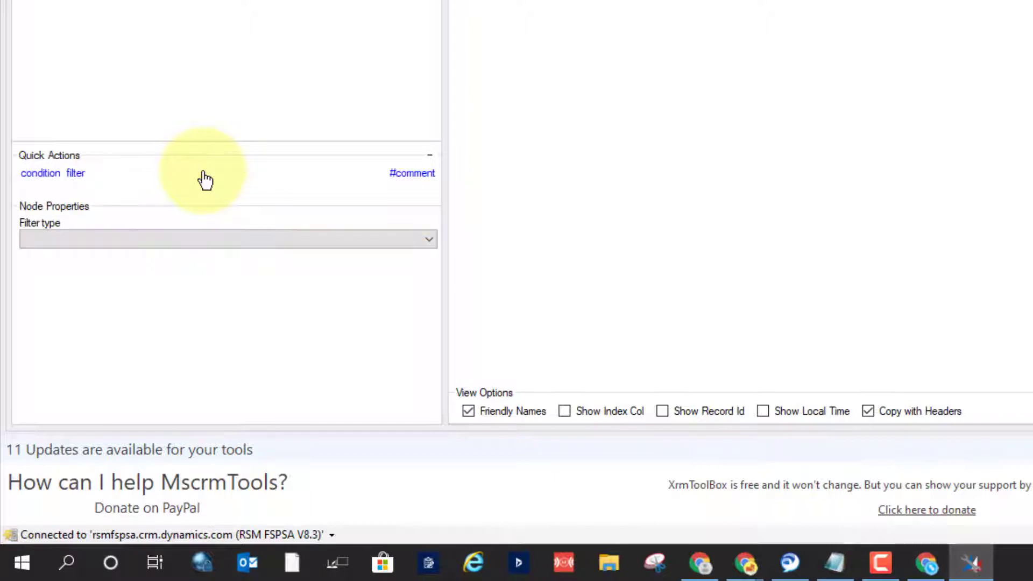
click(228, 238)
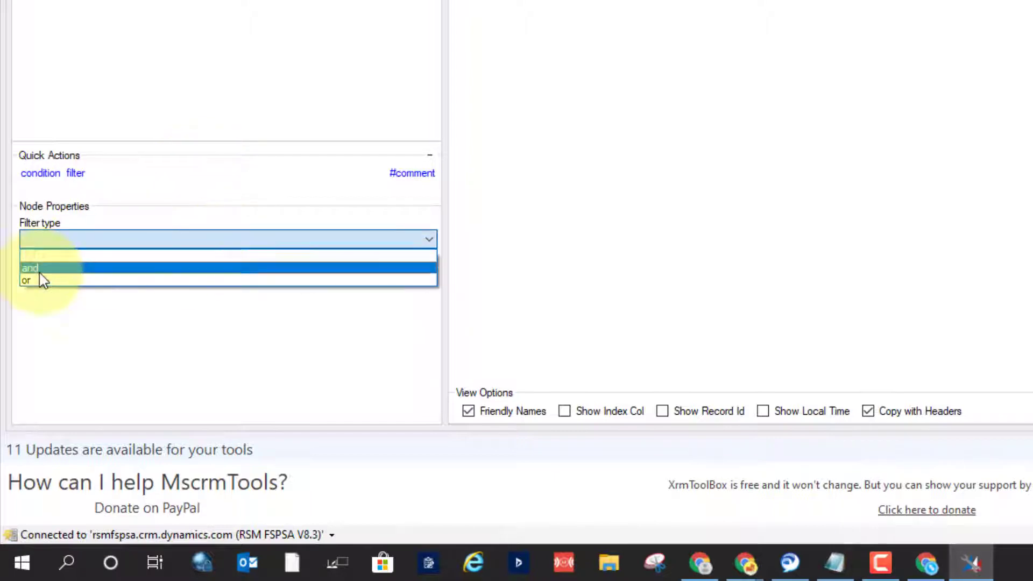
click(48, 270)
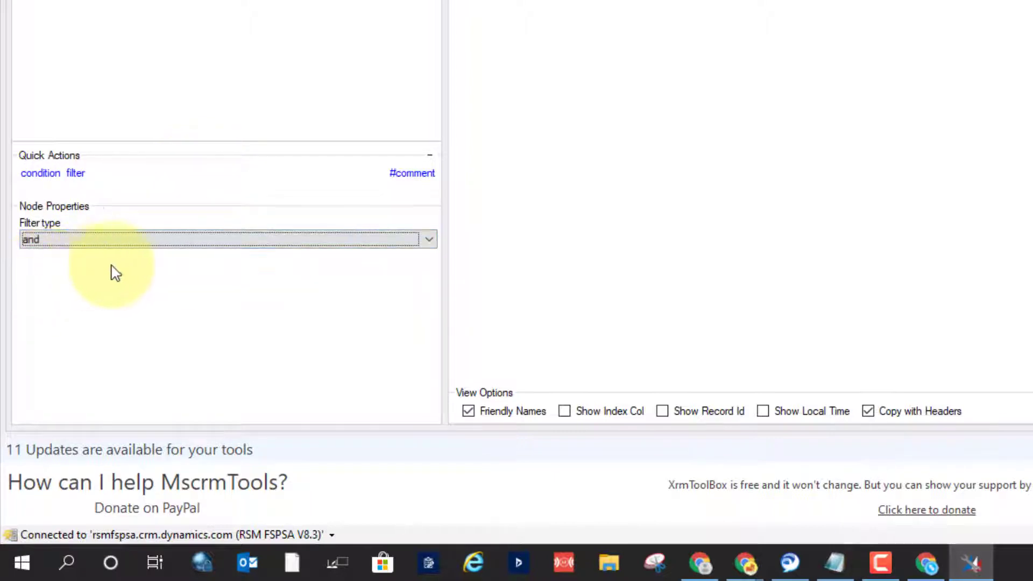
Add the condition statecode Equal Completed (1) to the filter.
click(41, 173)
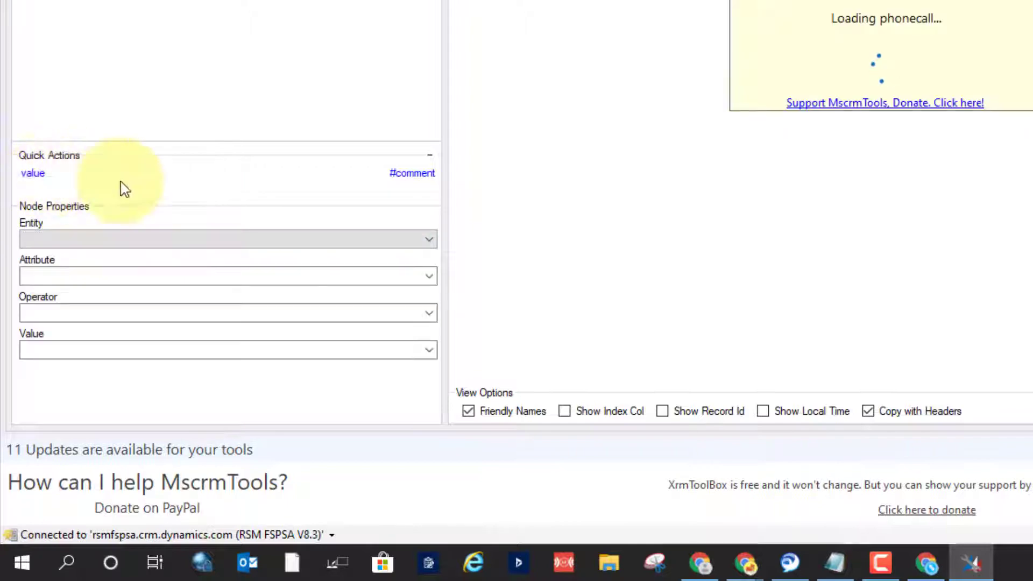
click(429, 277)
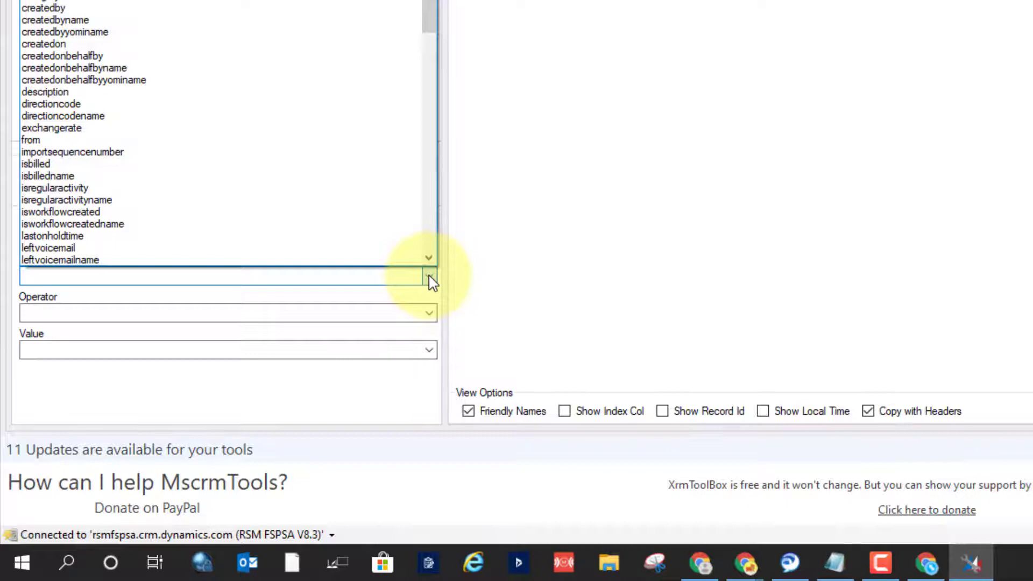
text(statecode)
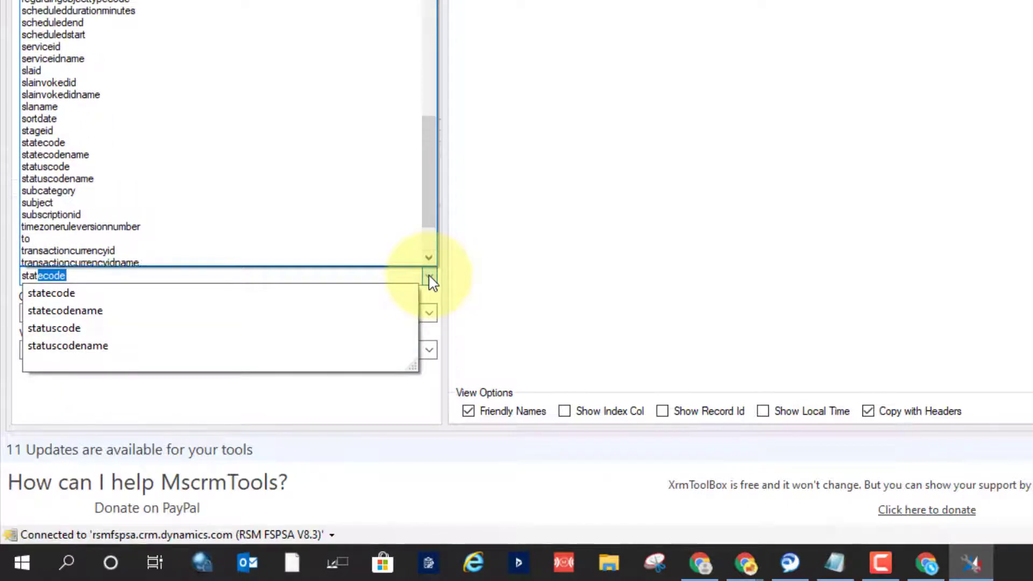
click(85, 294)
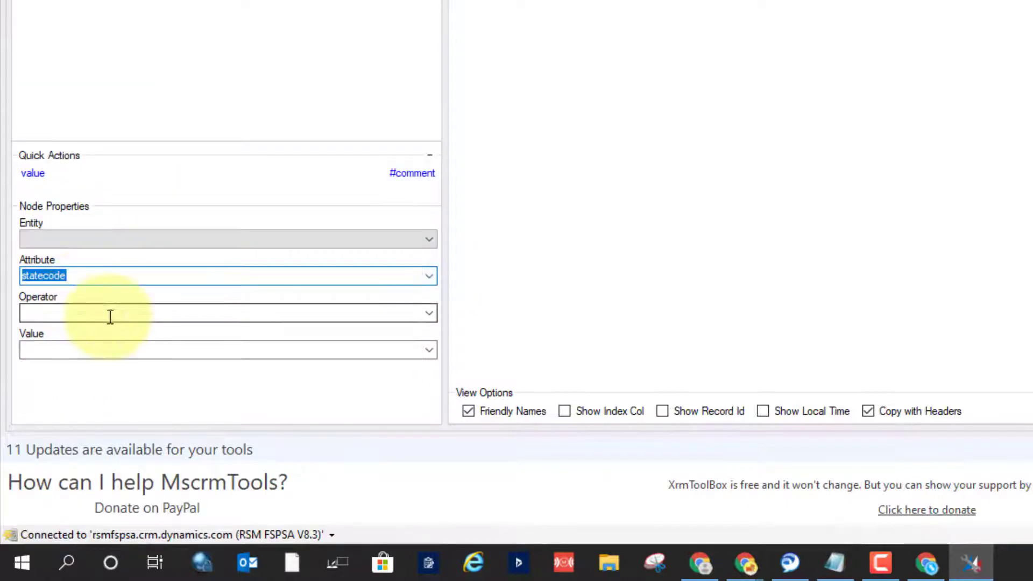
click(131, 311)
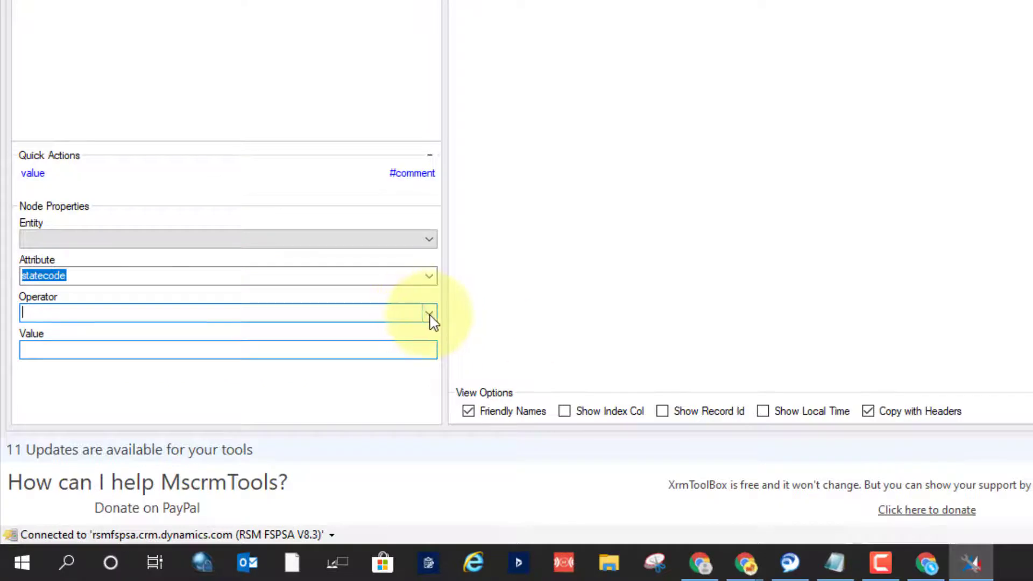
click(430, 316)
click(145, 330)
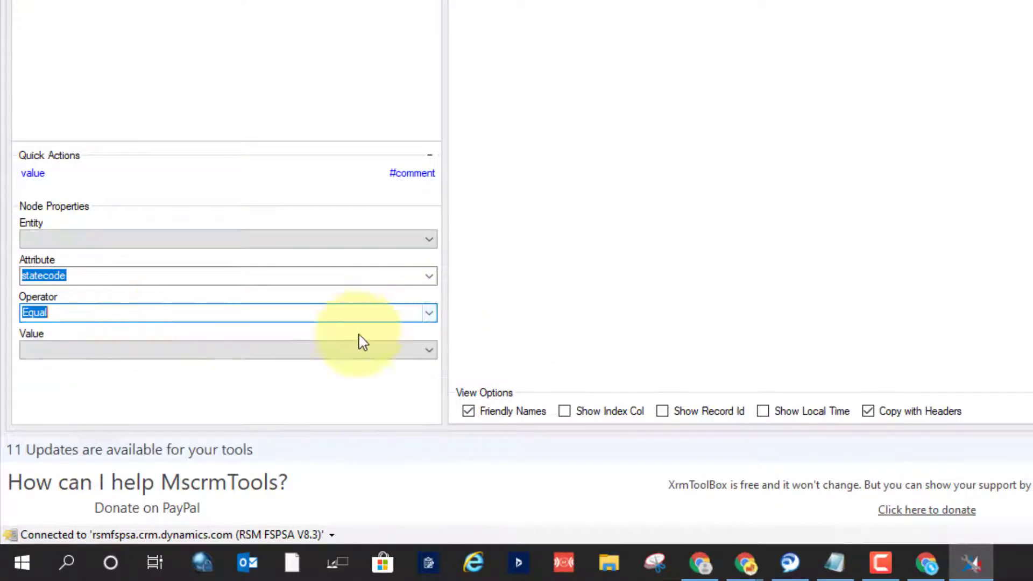
click(429, 350)
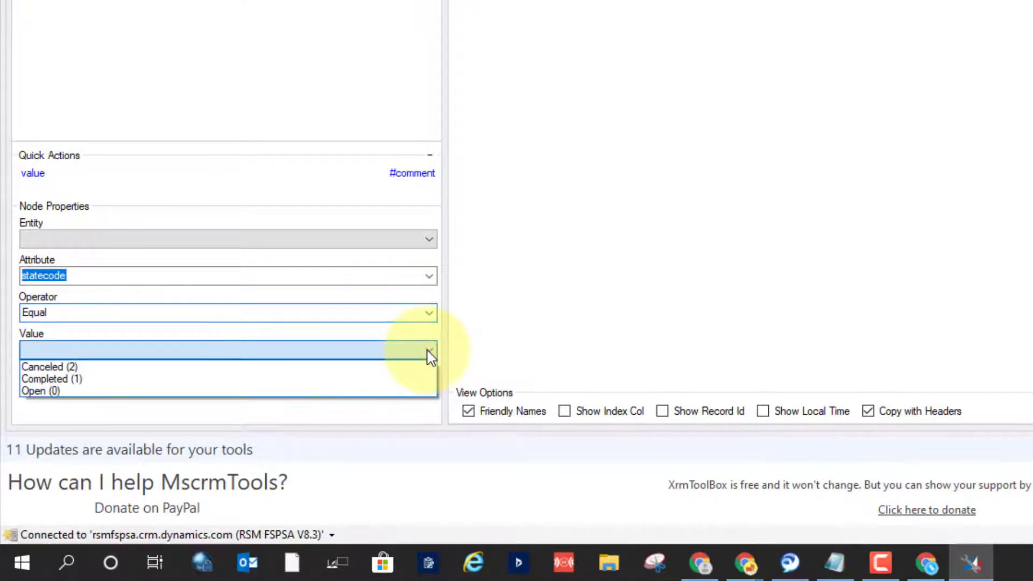
click(79, 379)
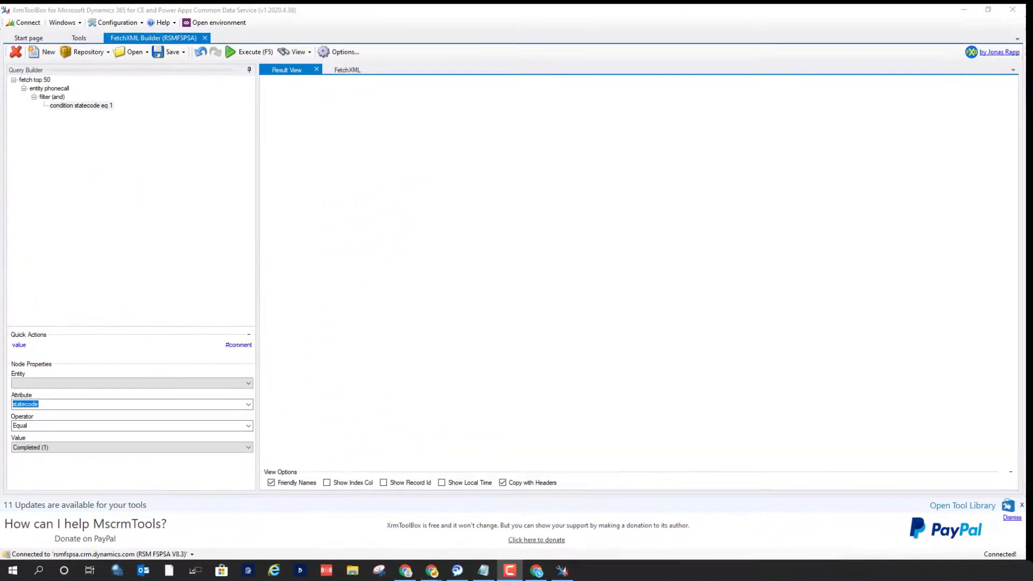
click(20, 426)
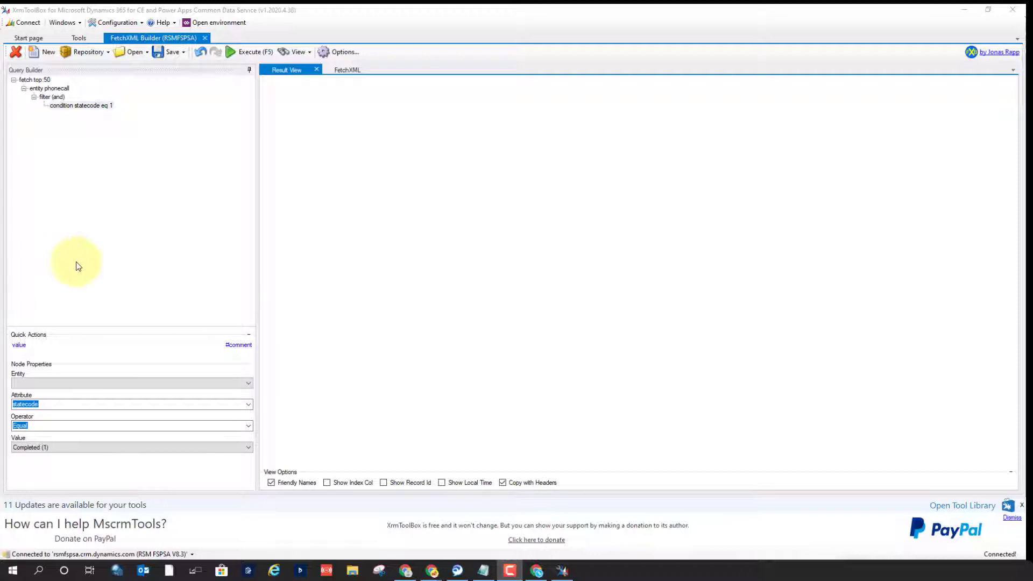
Add a second condition: leftvoicemail Equal 0.
click(59, 97)
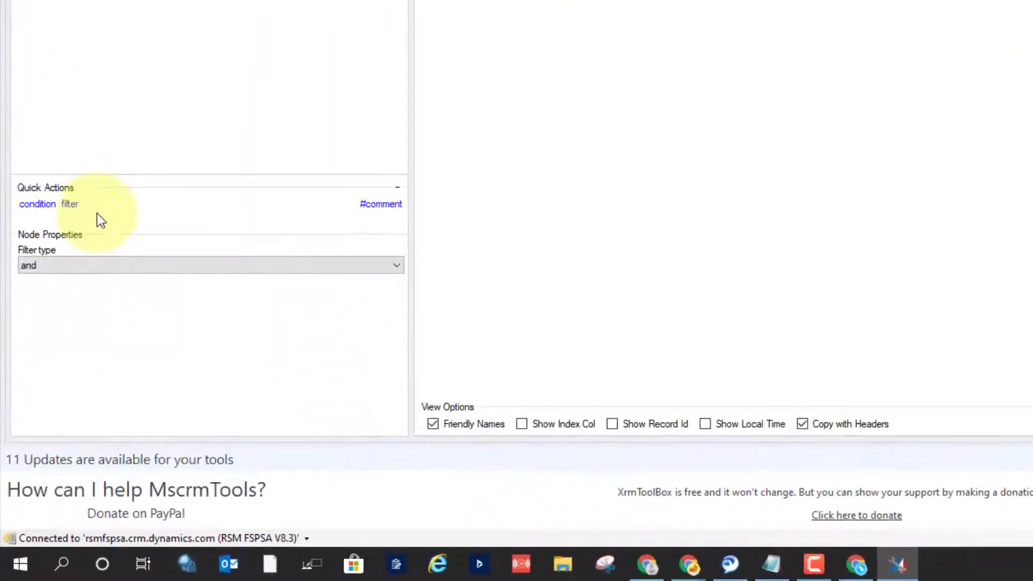
click(40, 174)
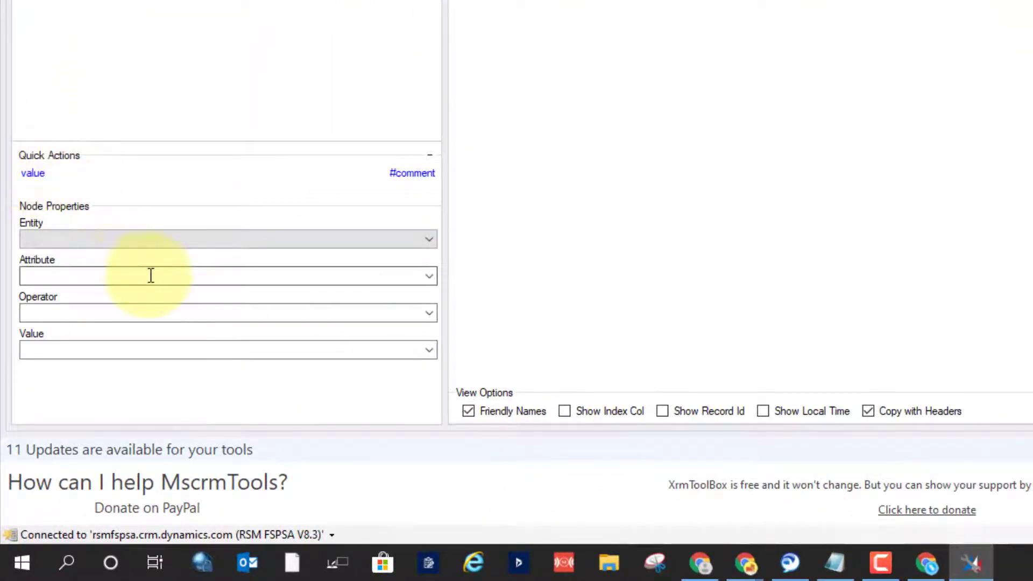
text(leftvoicemail)
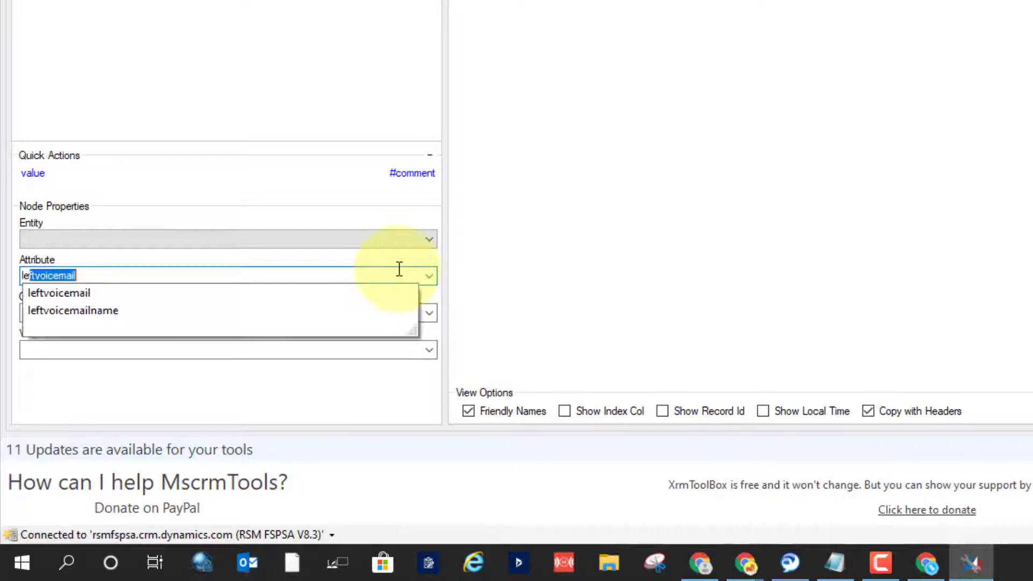
click(237, 293)
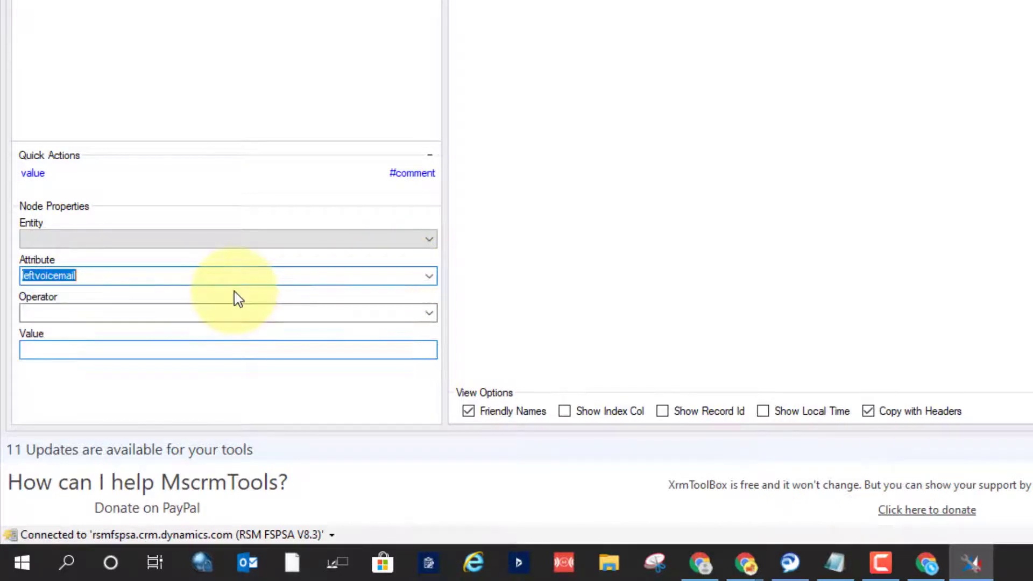
click(428, 313)
click(115, 330)
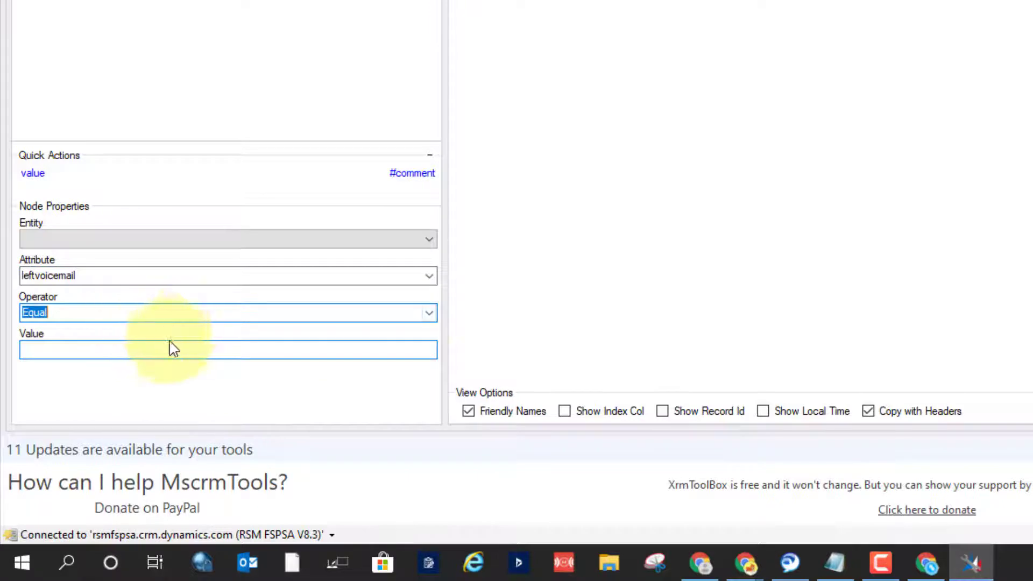
click(426, 352)
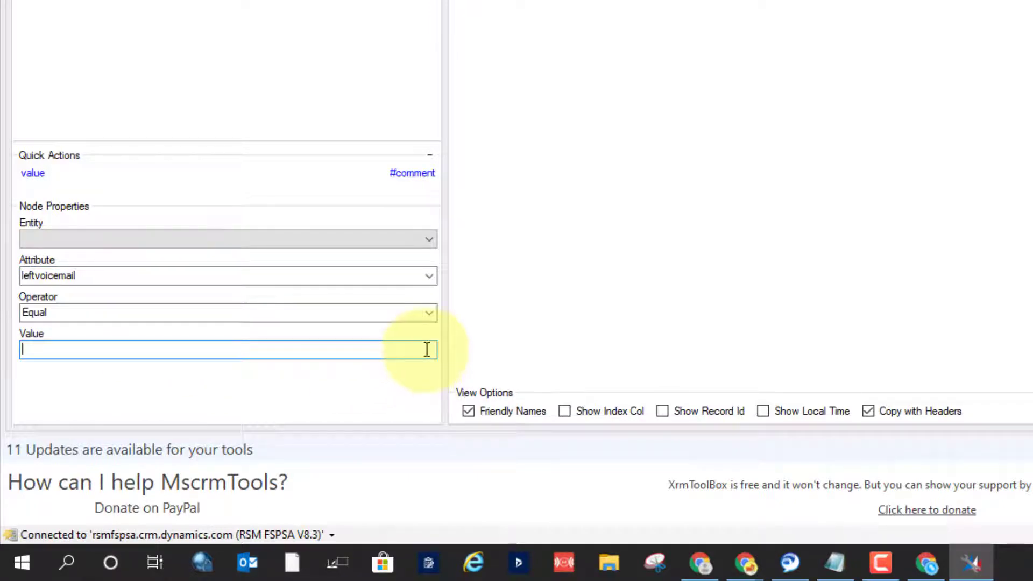
click(429, 314)
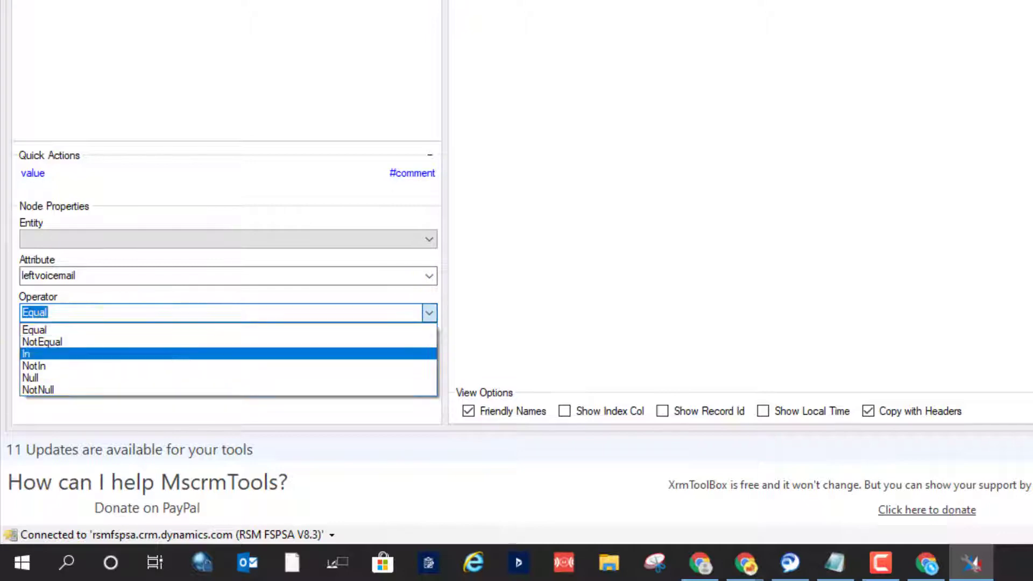
key(Escape)
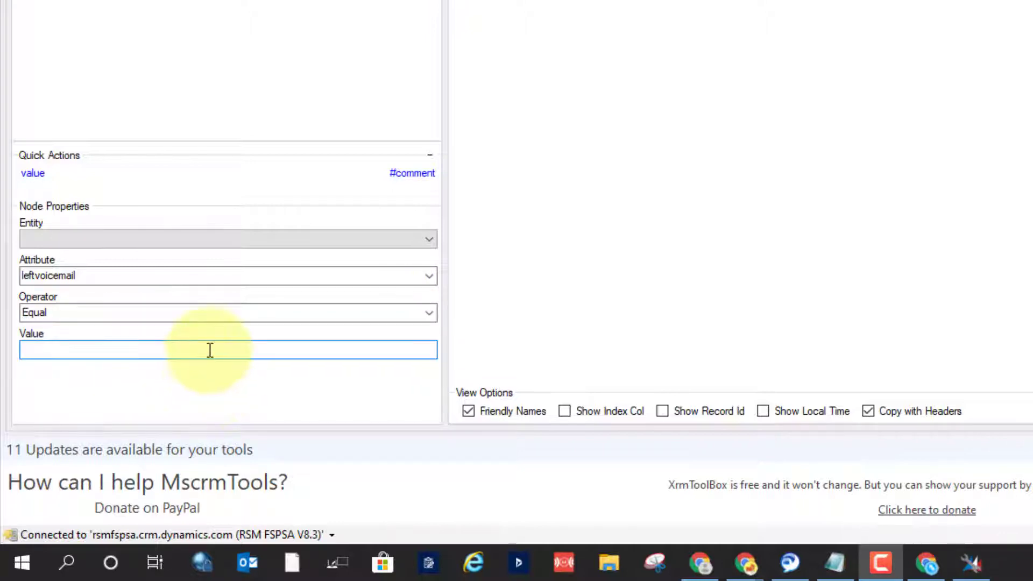
text(false)
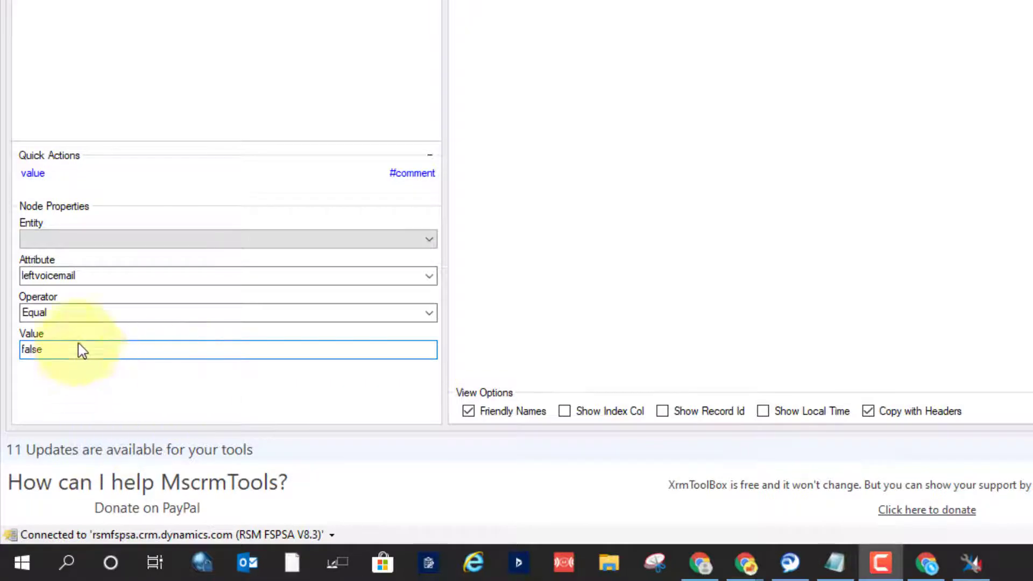
drag(81, 350, 16, 350)
text(0)
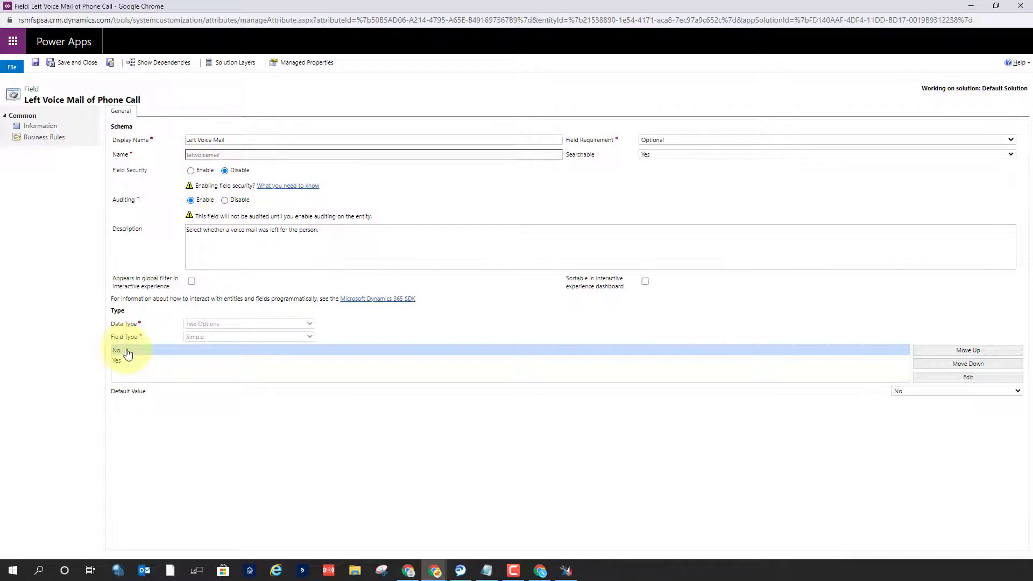
Confirm Left Voice Mail's No option has value 0, then return to the XrmToolBox query.
double_click(127, 354)
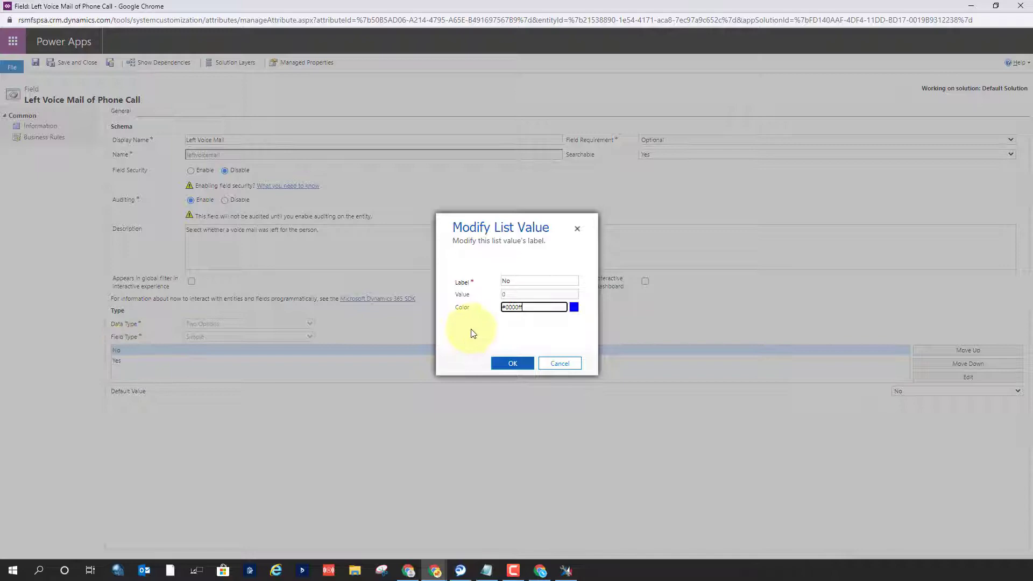
click(557, 364)
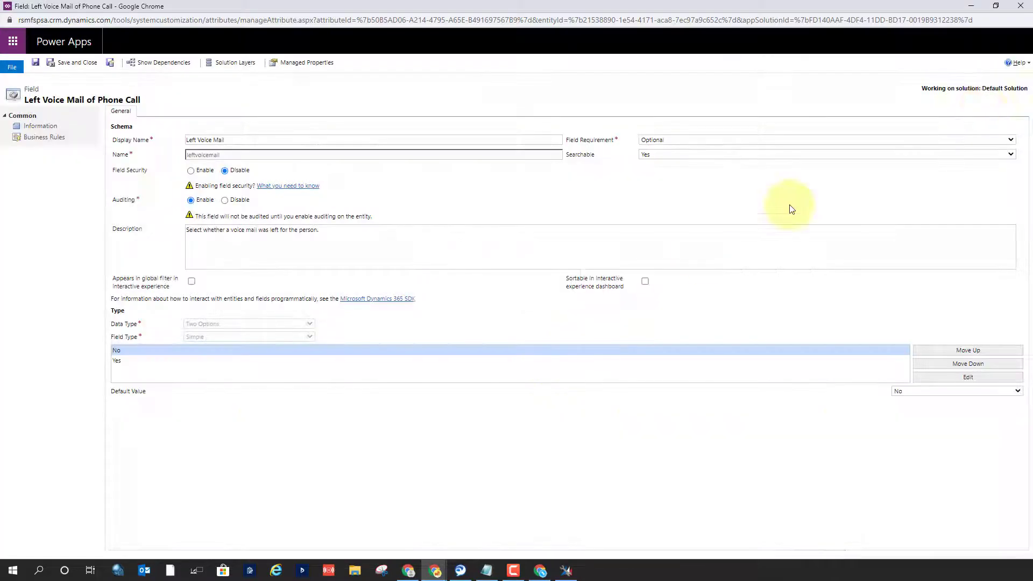
click(1021, 7)
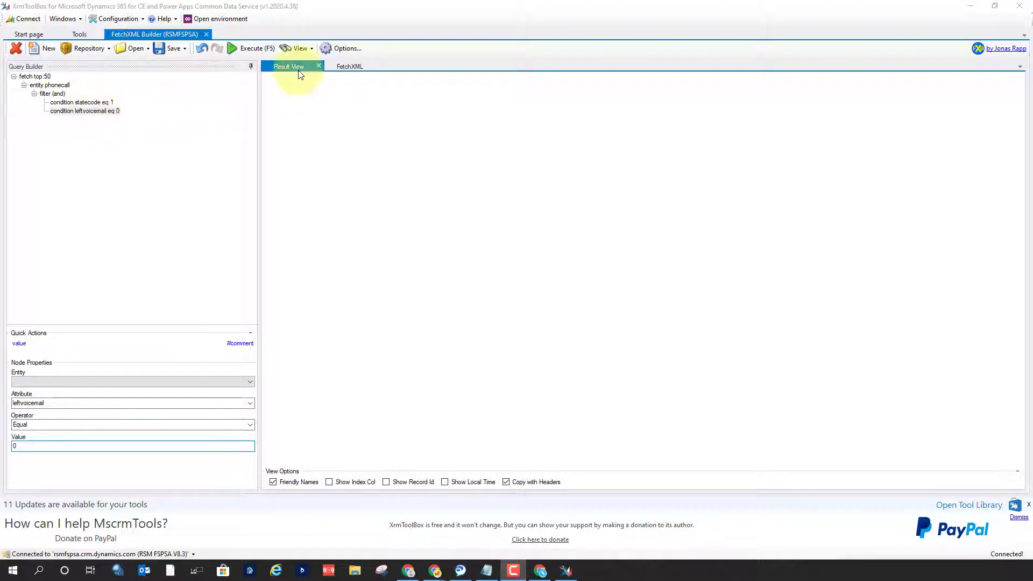
Copy the Power Automate filter query 'statecode eq 1 and leftvoicemail eq false' from FetchXML Builder.
click(312, 50)
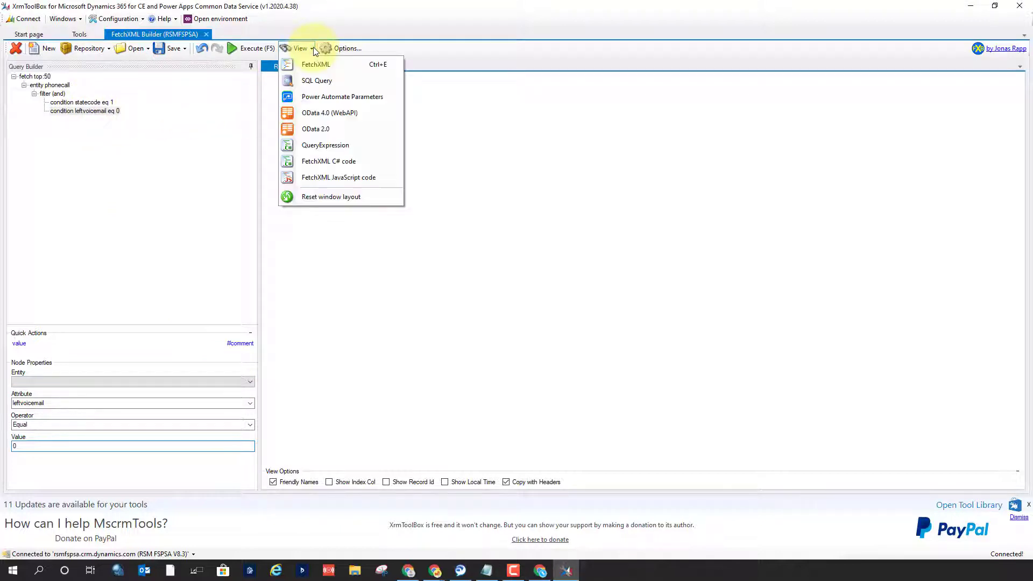
click(309, 98)
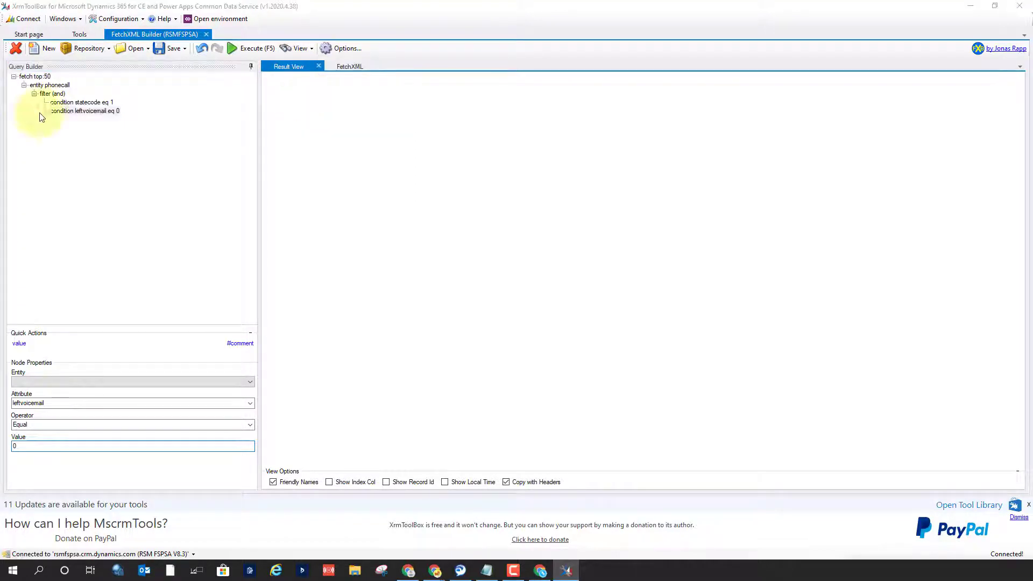
drag(39, 120, 398, 117)
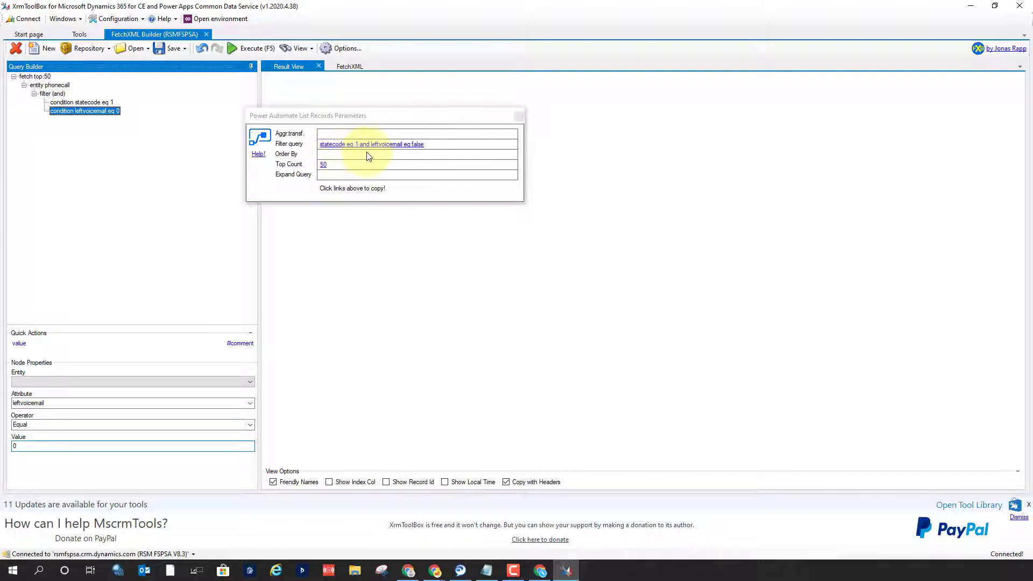
click(402, 146)
click(519, 116)
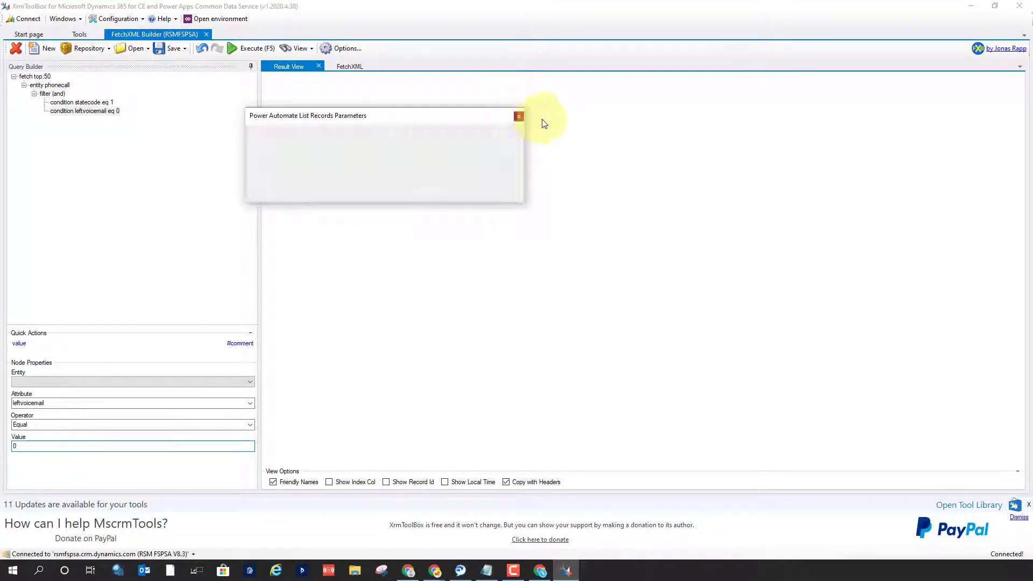
click(972, 6)
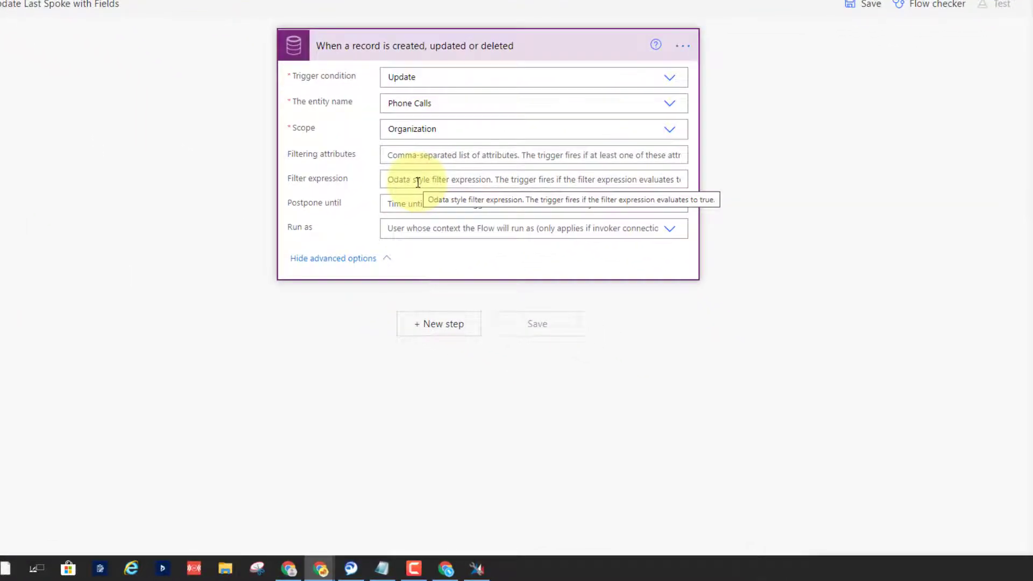
Paste 'statecode eq 1 and leftvoicemail eq false' into the trigger's Filter expression, leaving Run as unchanged.
click(418, 182)
text(statecode eq 1 and leftvoicemail eq false)
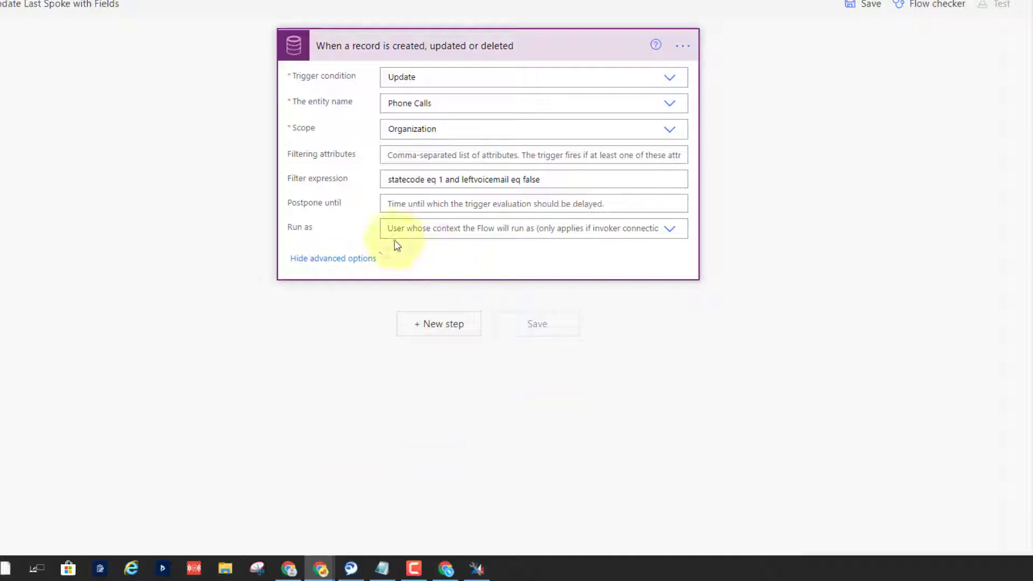
click(671, 230)
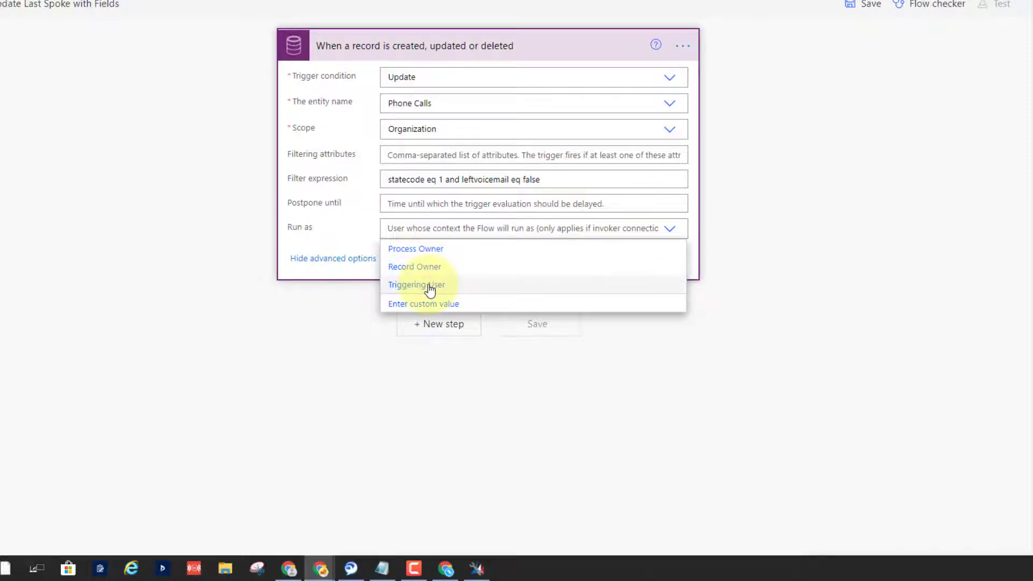
click(338, 240)
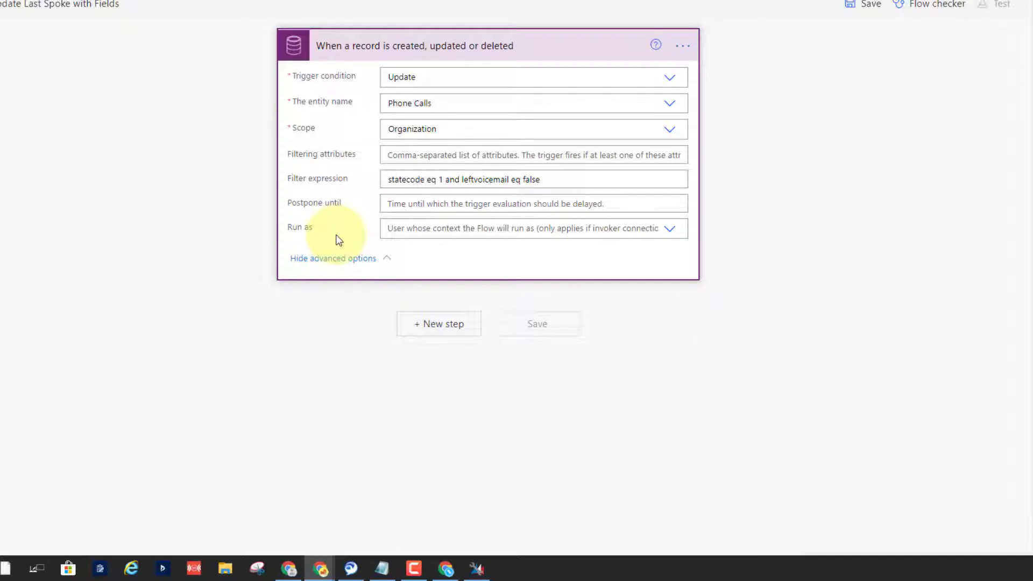
Add a Get a record step reading from the Phone Calls table.
click(445, 324)
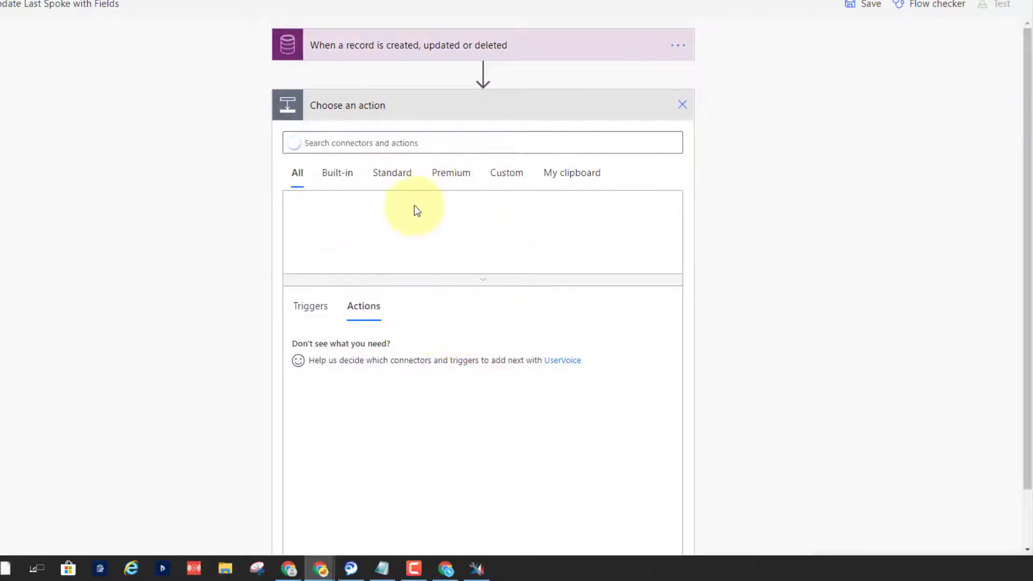
text(get )
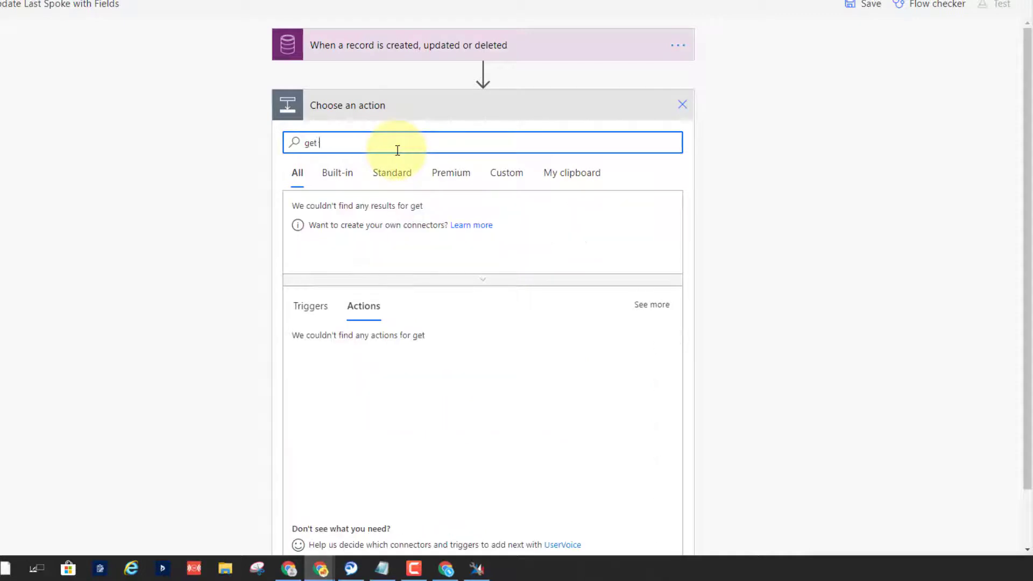
text(rec)
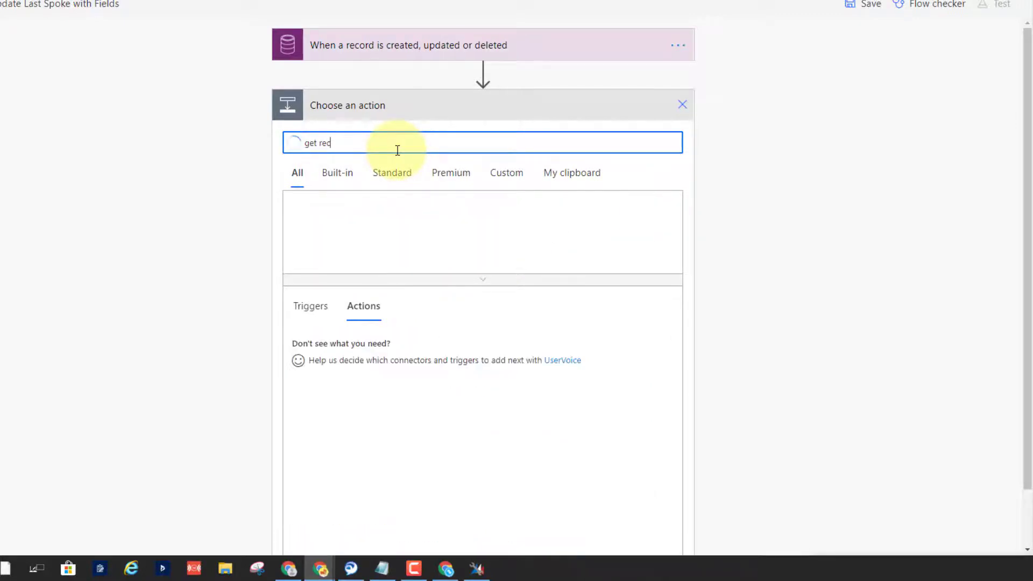
click(409, 351)
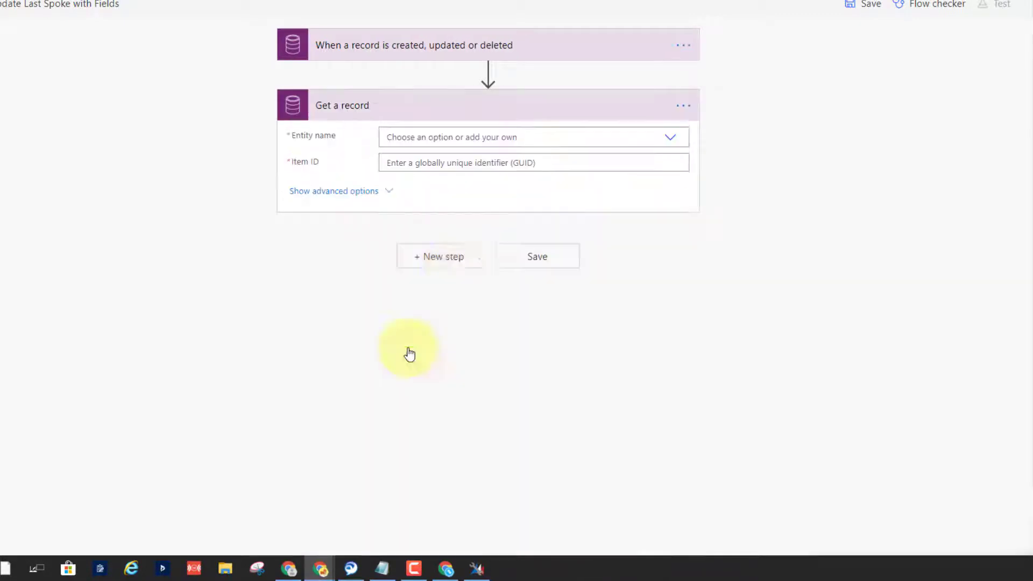
click(466, 138)
text(phon)
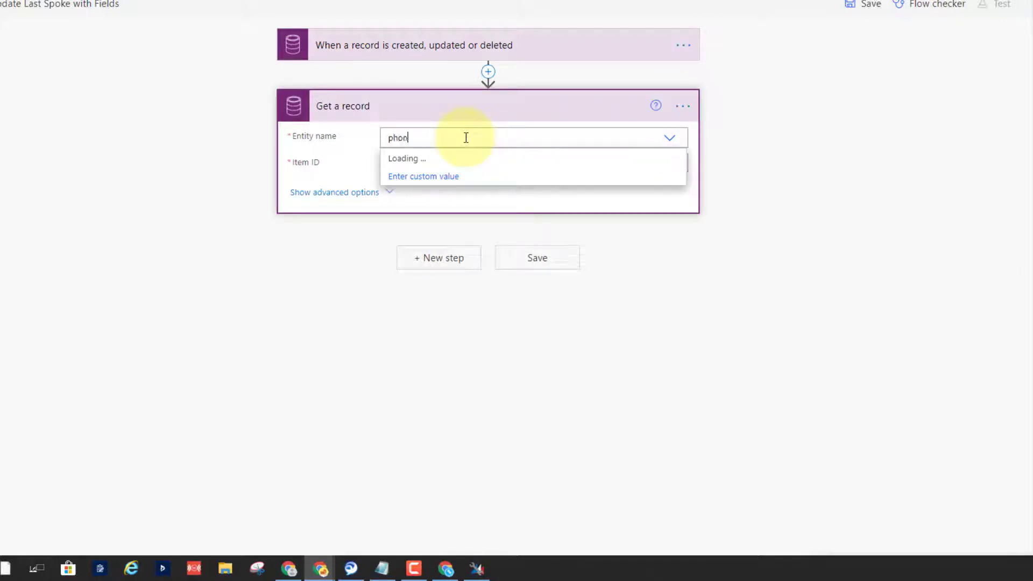
text(e call)
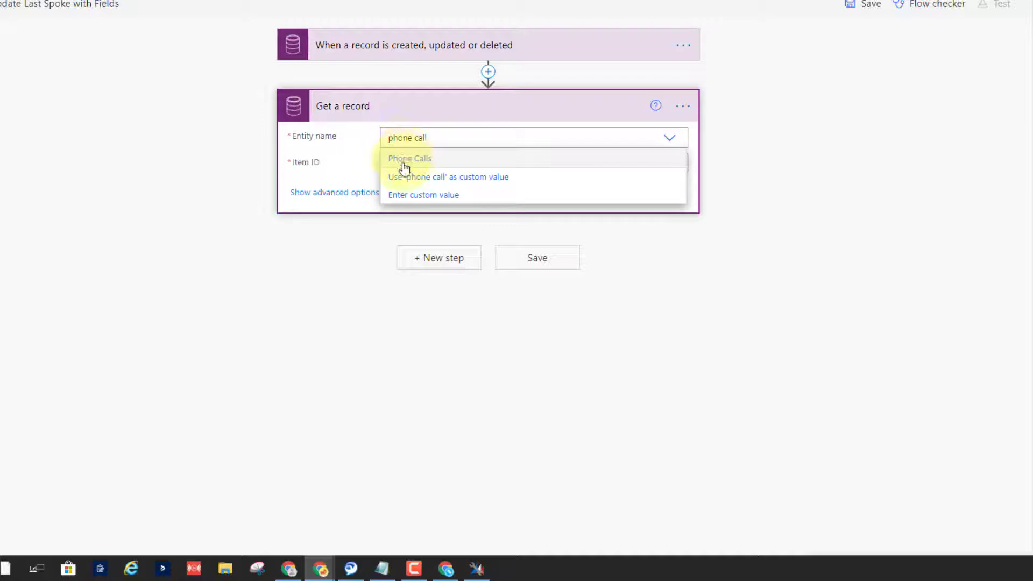
click(405, 168)
Set the Item ID to the trigger's Phone Call unique identifier.
click(404, 165)
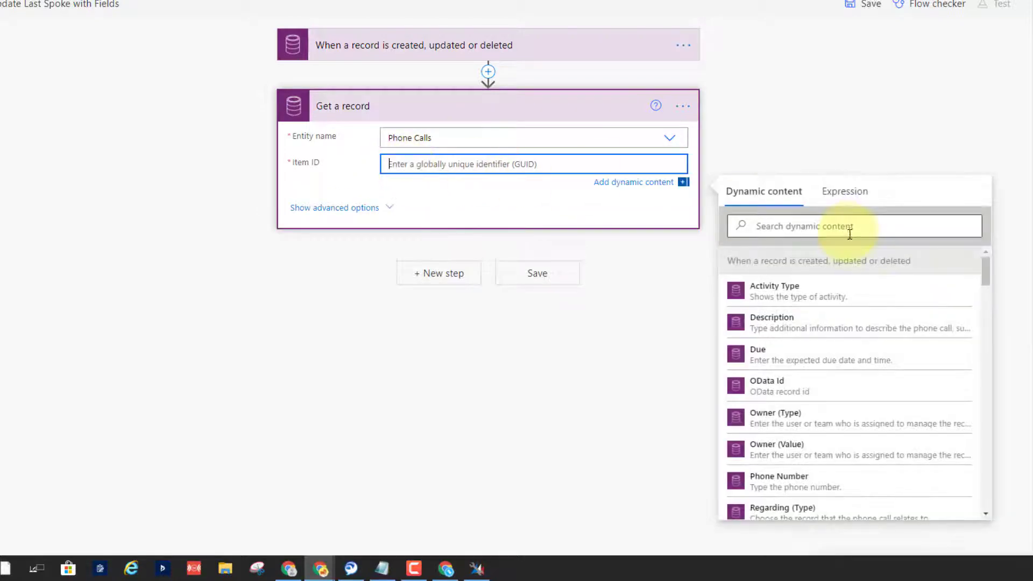
click(849, 226)
text(unq)
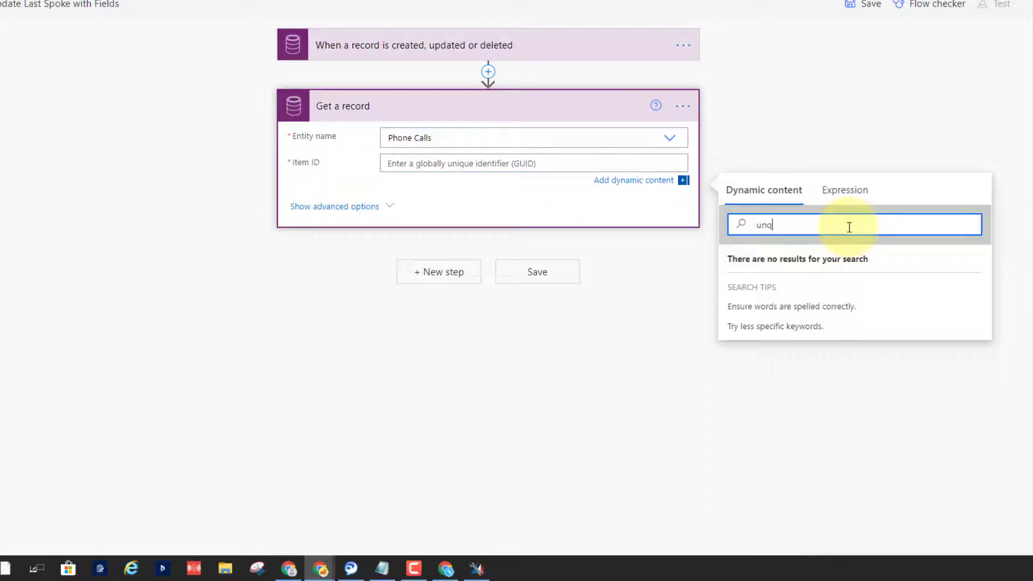
key(BackSpace)
text(ique)
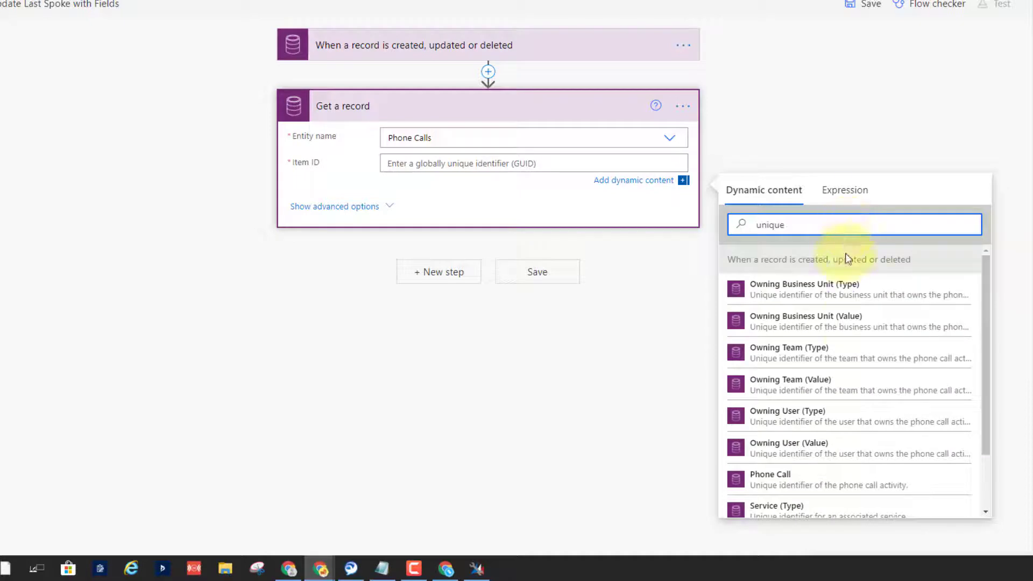
click(784, 486)
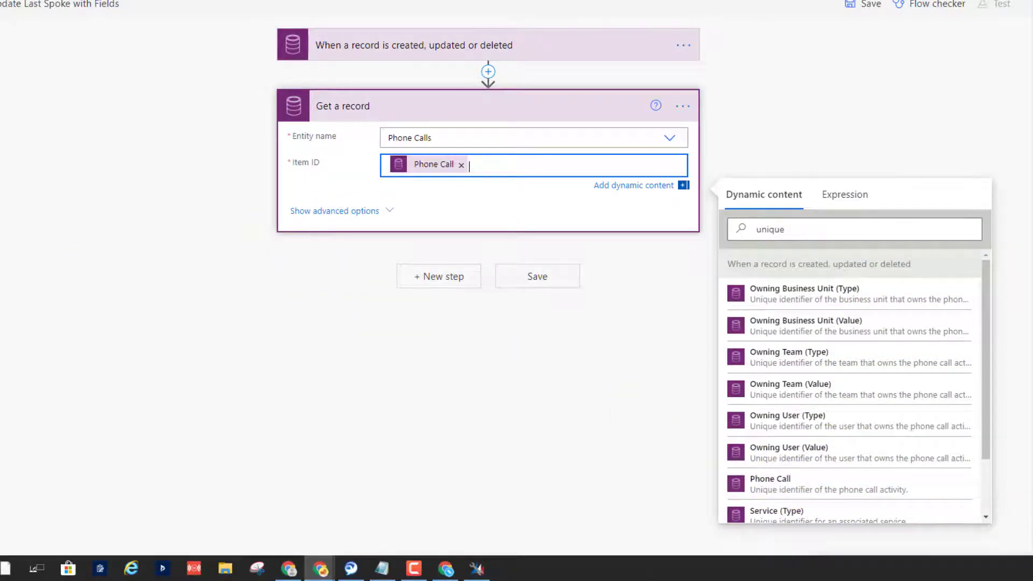
key(F10)
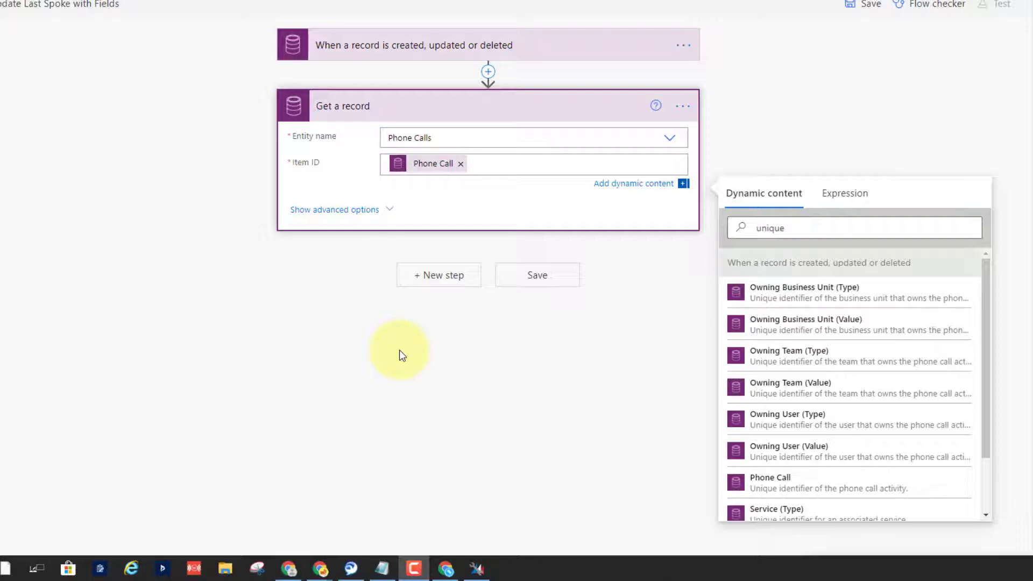
Add a Switch step that branches on the phone call's Regarding (Type) value.
click(430, 276)
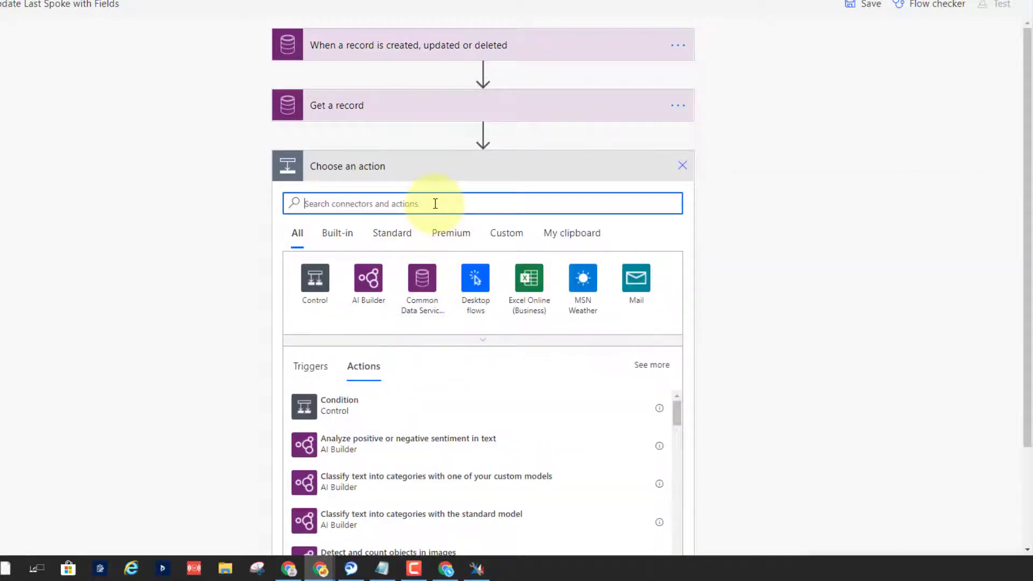
text(switch)
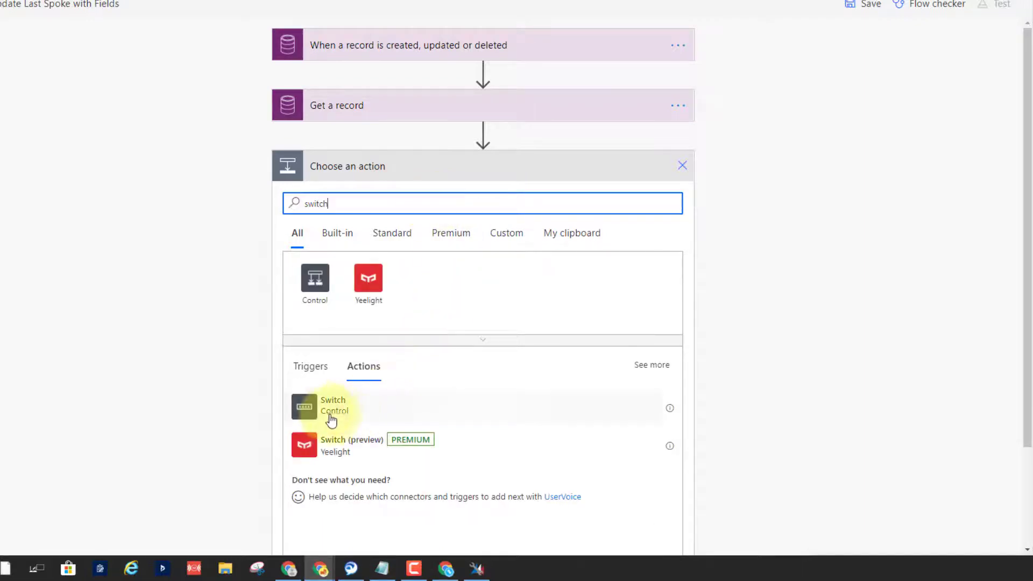
click(325, 415)
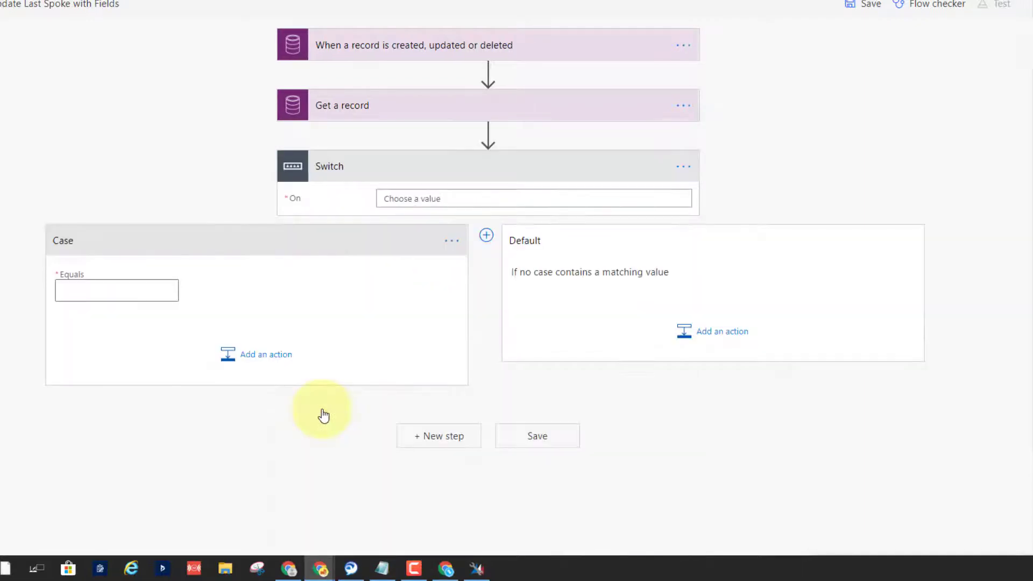
click(421, 195)
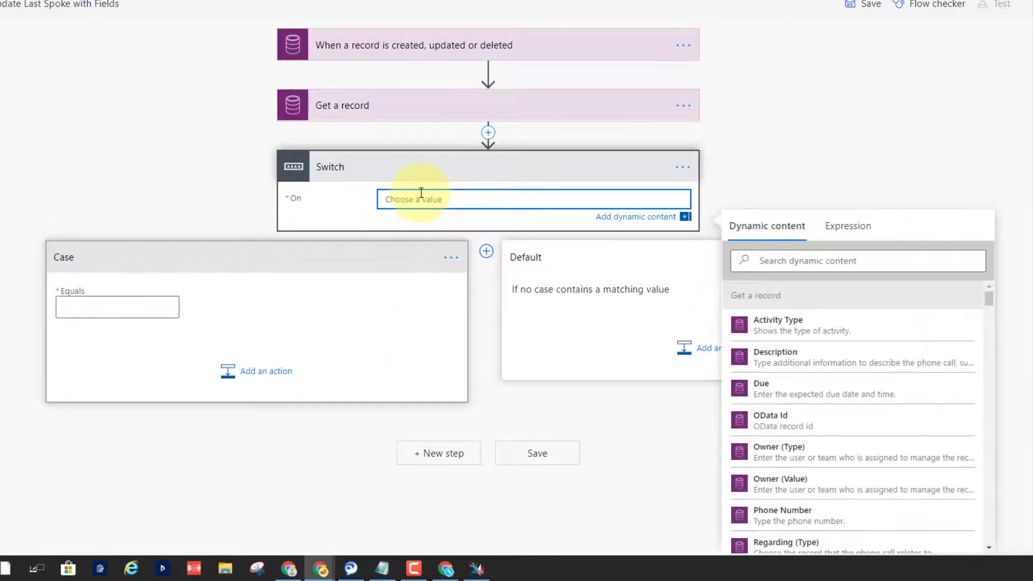
click(839, 258)
text(regarid)
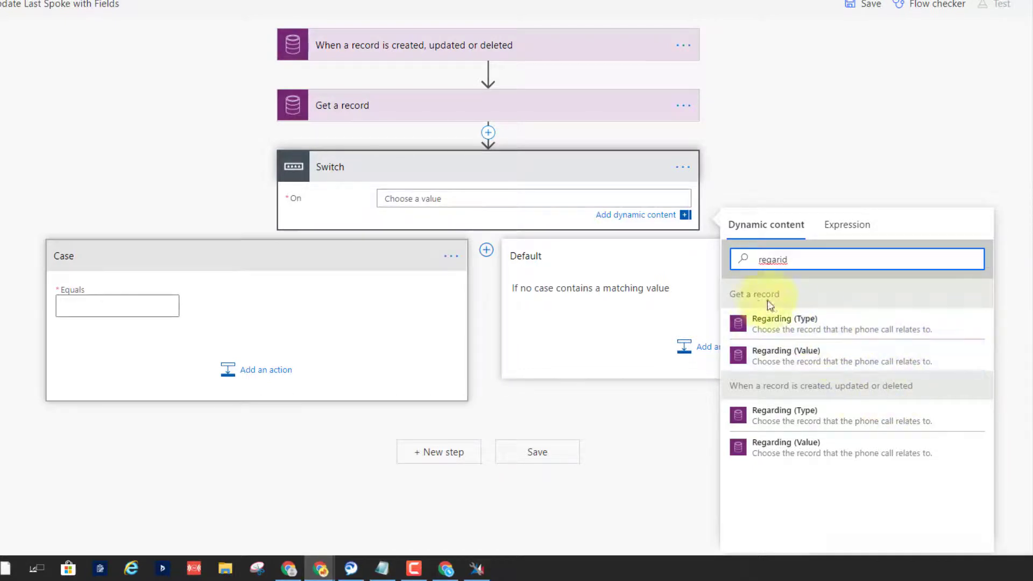
click(737, 294)
drag(737, 293, 753, 297)
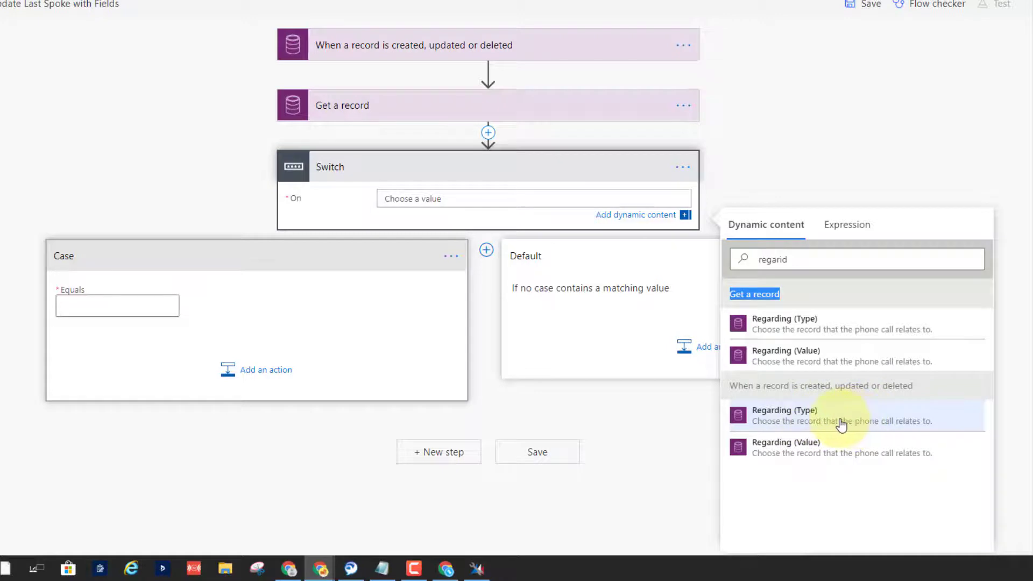
click(785, 329)
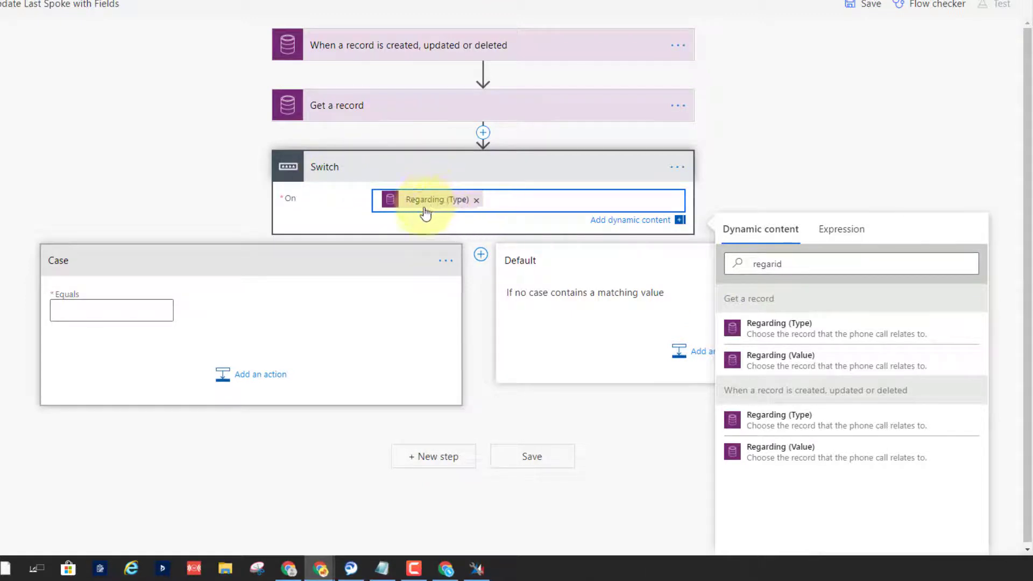
Give the Switch a 'contact' case and a second 'lead' case.
mouse_move(446, 208)
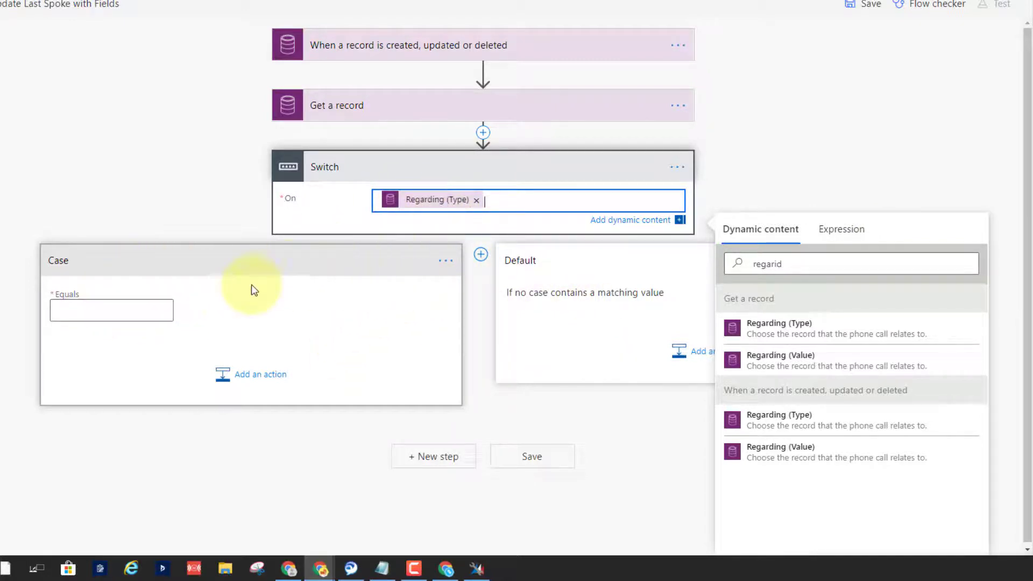
click(133, 309)
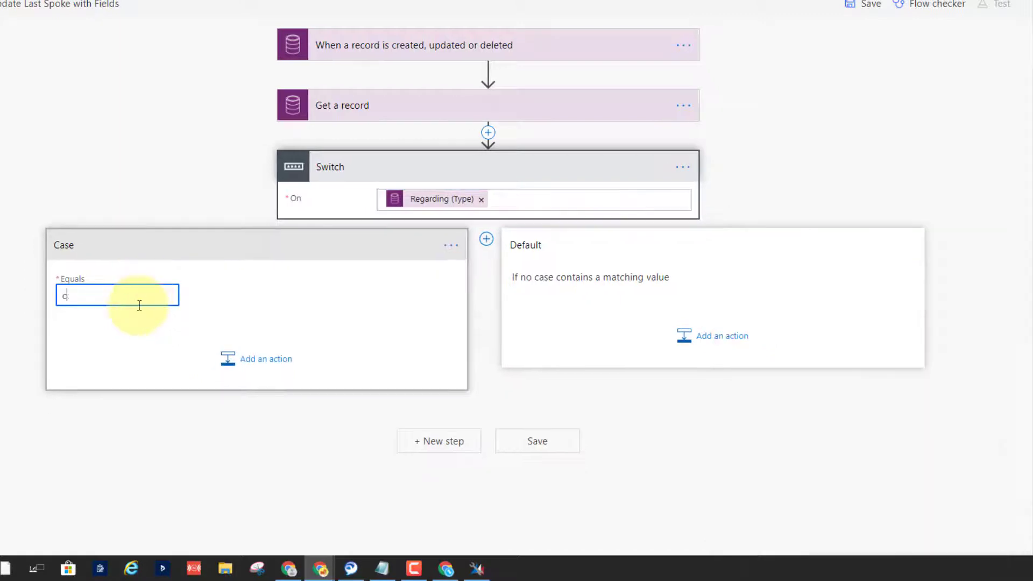
click(486, 239)
click(502, 299)
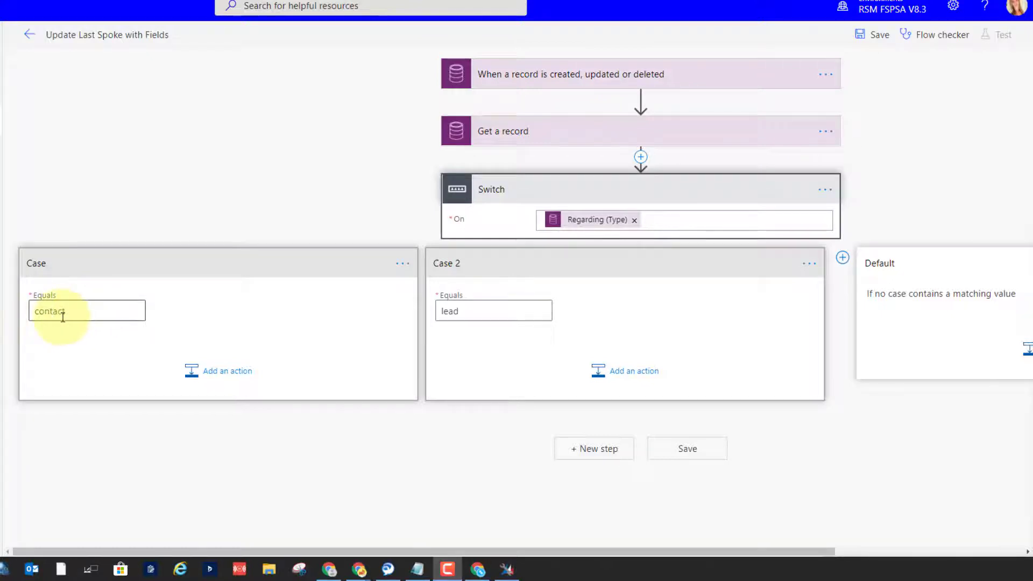
Add an Update a record action targeting the Contacts entity to the contact case.
click(239, 375)
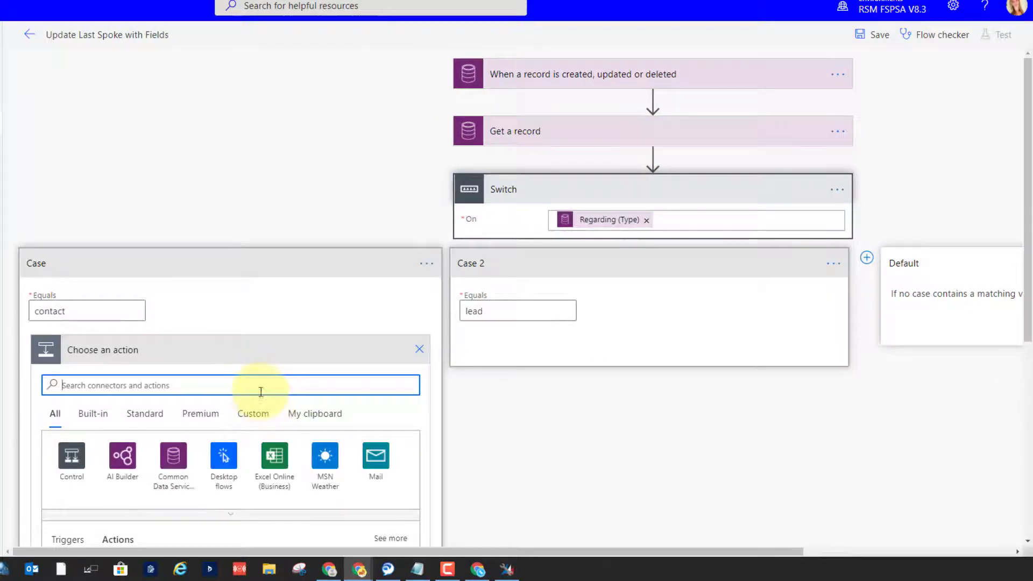
text(update )
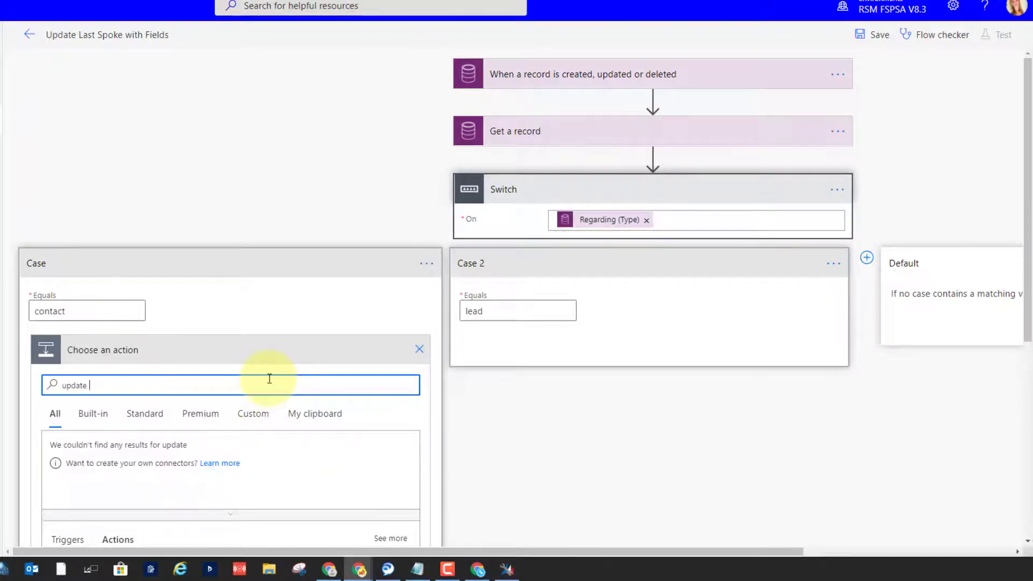
text(a reco)
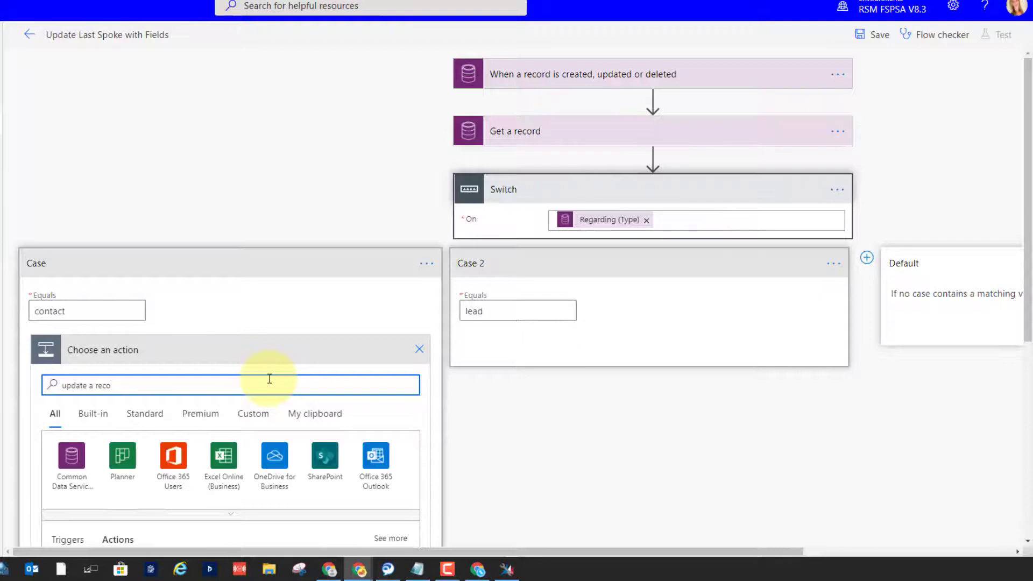
scroll(194, 430, down, 2)
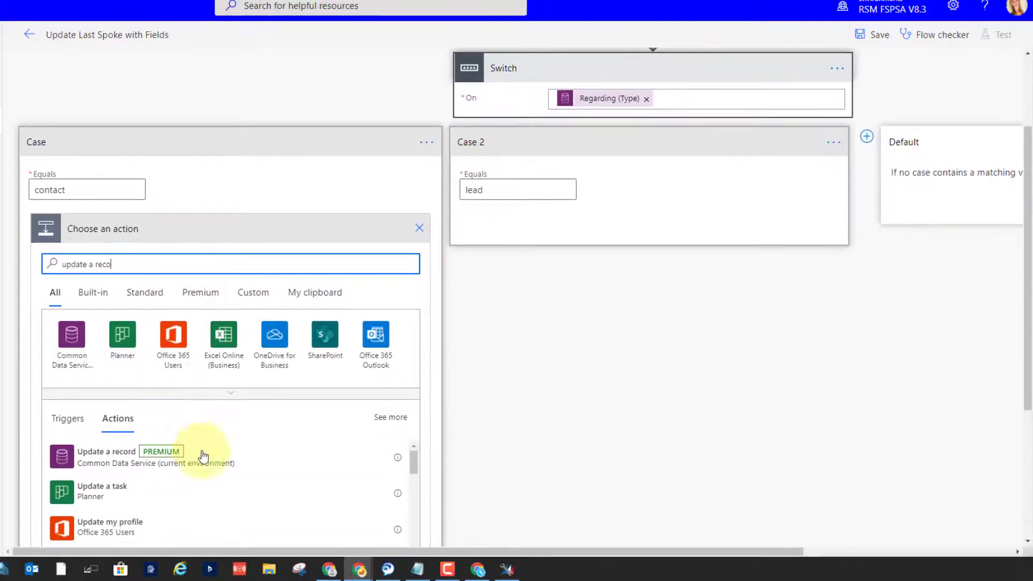
click(134, 465)
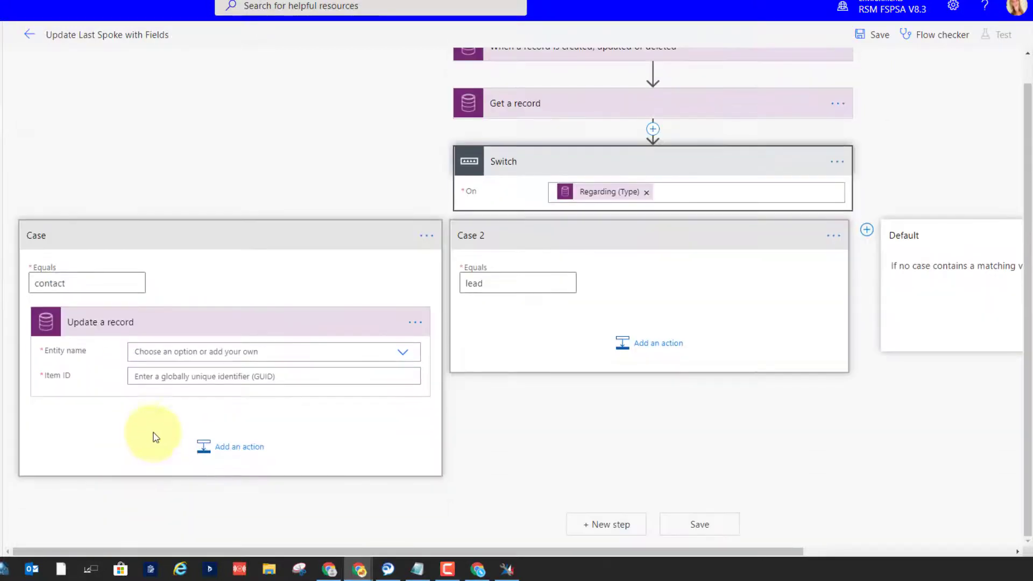
click(206, 345)
text(contacts)
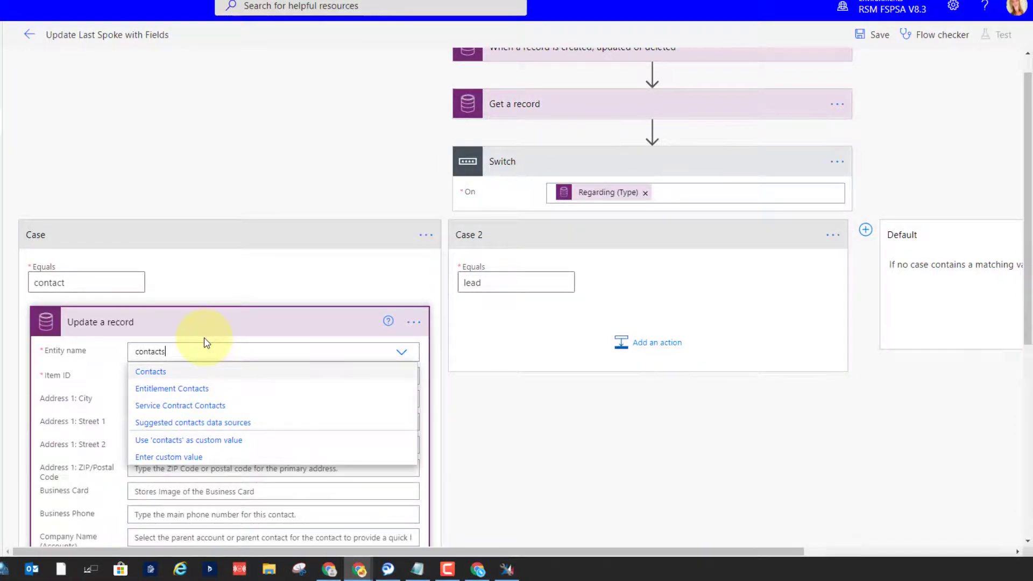
click(150, 372)
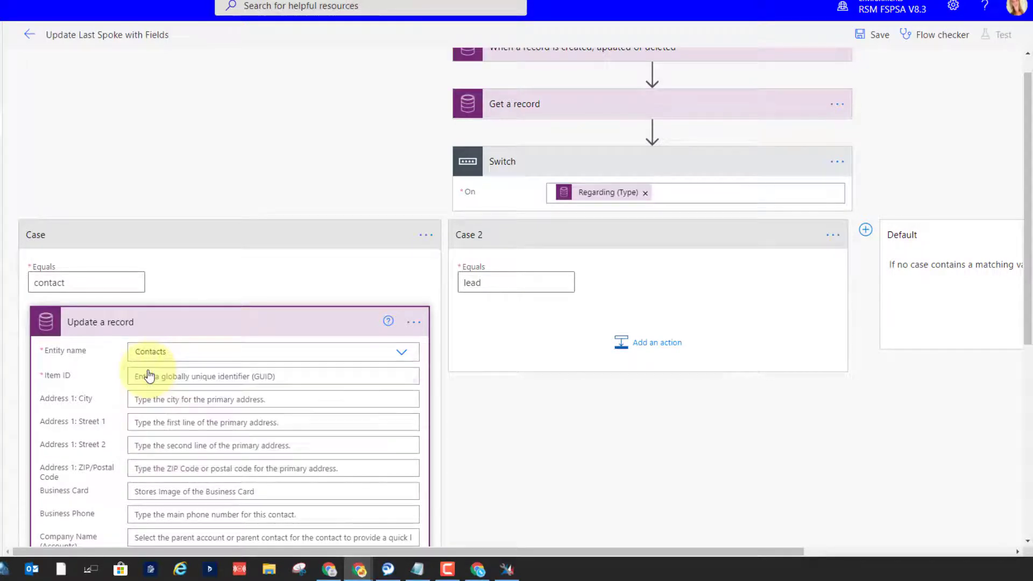
Set the Contacts update's Item ID to the call's Regarding (Value).
click(268, 377)
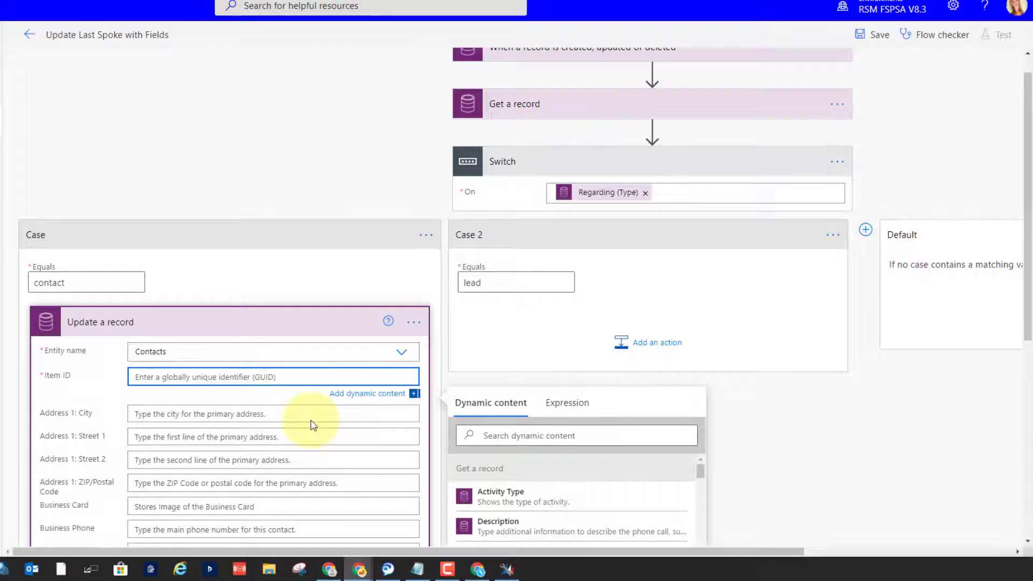
click(602, 426)
text(uniq)
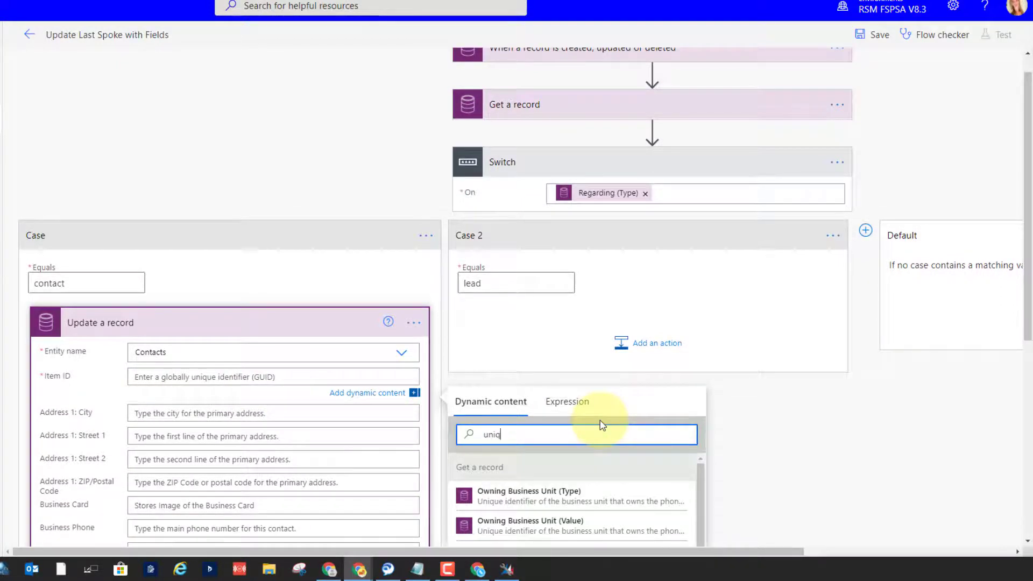
scroll(590, 411, down, 2)
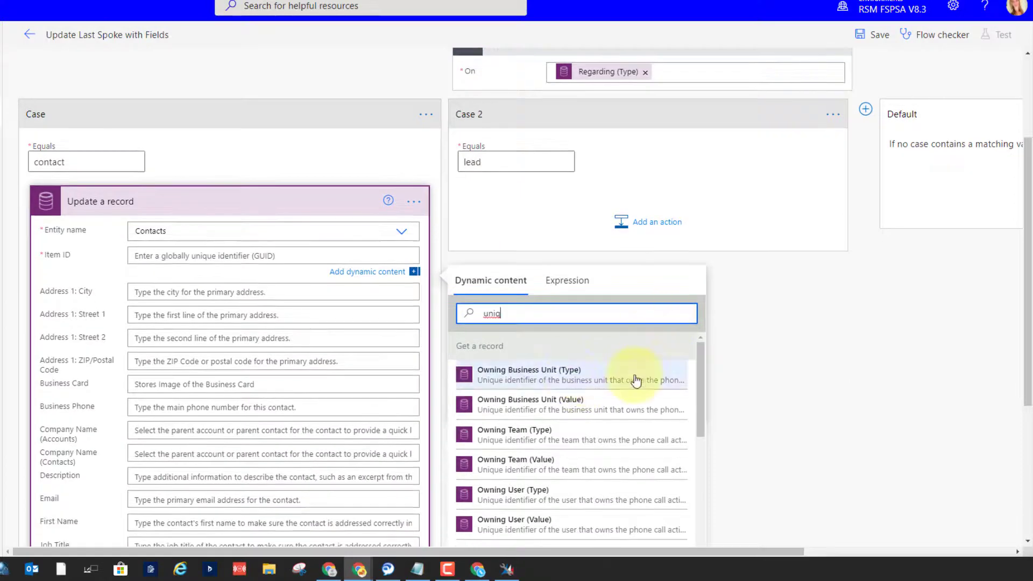
scroll(638, 379, down, 1)
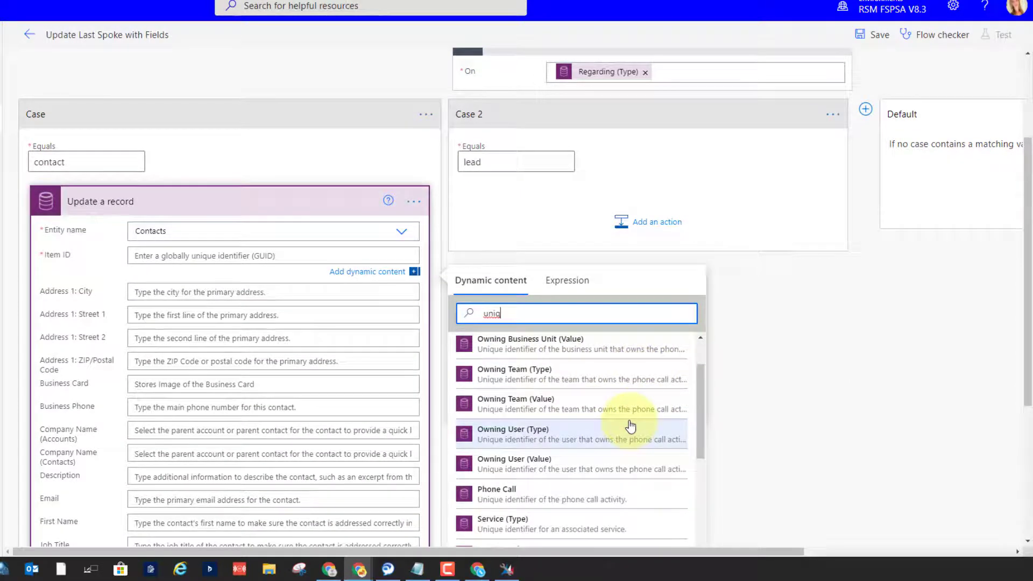
scroll(628, 425, down, 1)
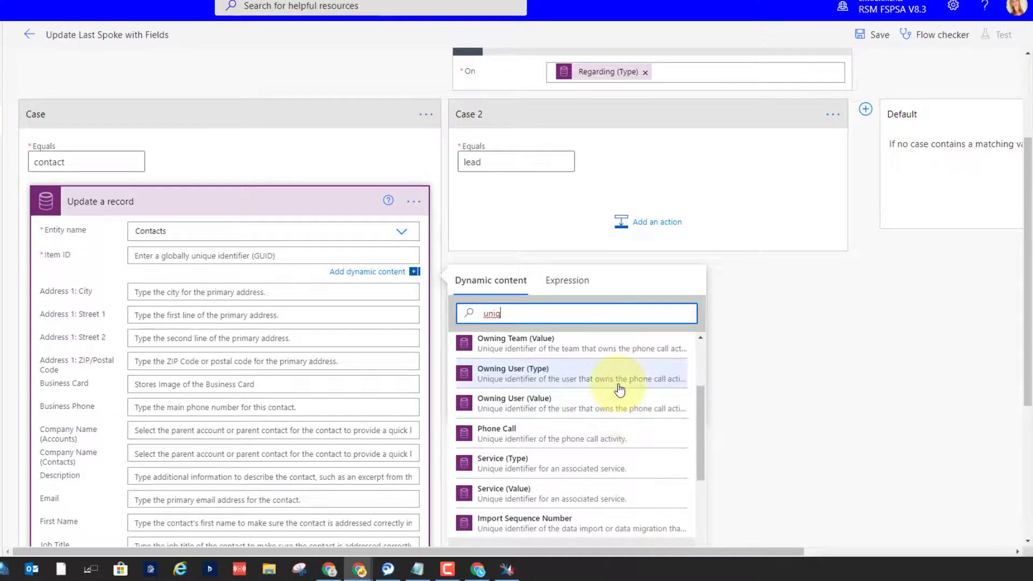
key(BackSpace)
key(BackSpace)
key(BackSpace)
key(BackSpace)
text(reg)
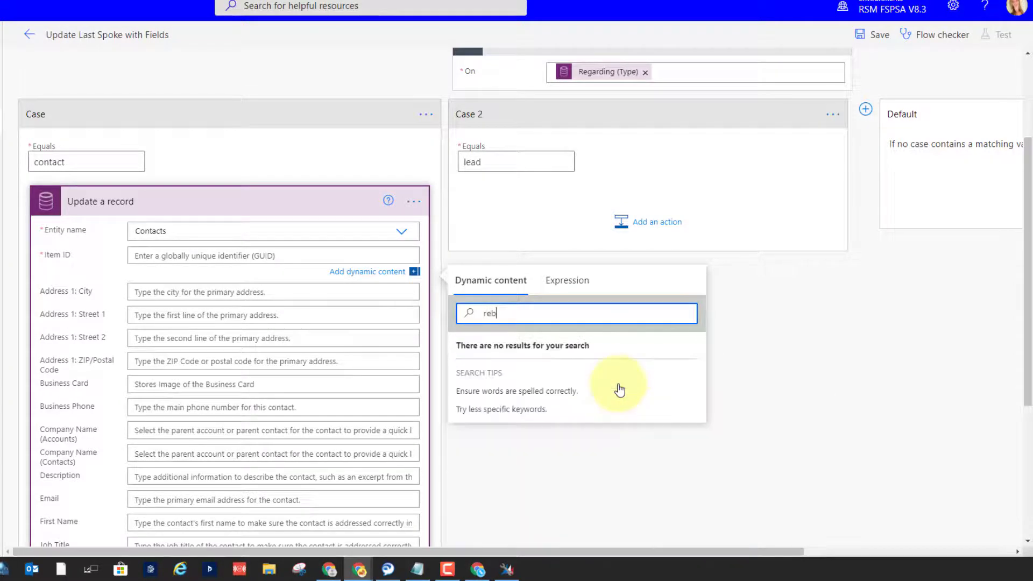
text(ardi)
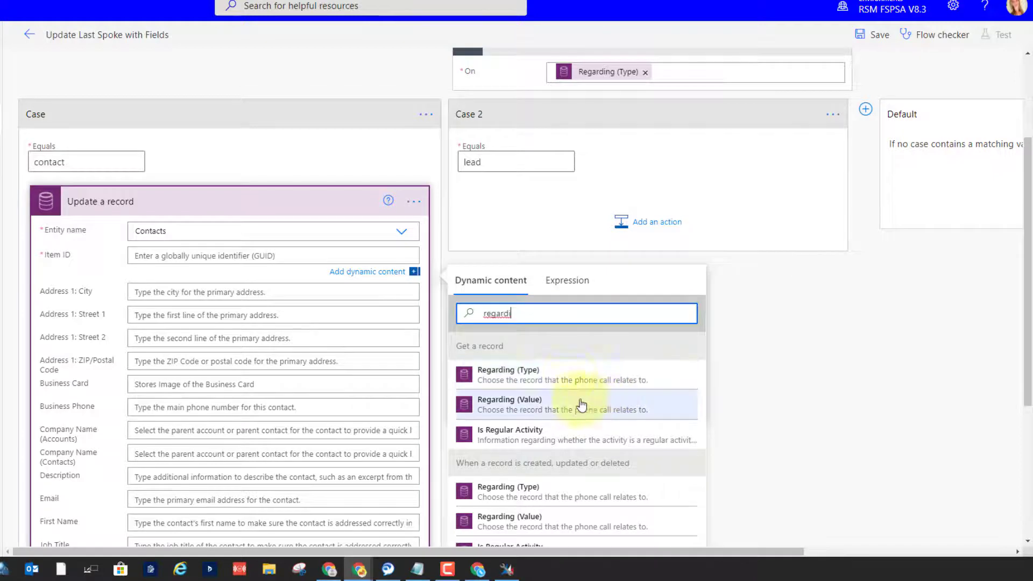
click(509, 412)
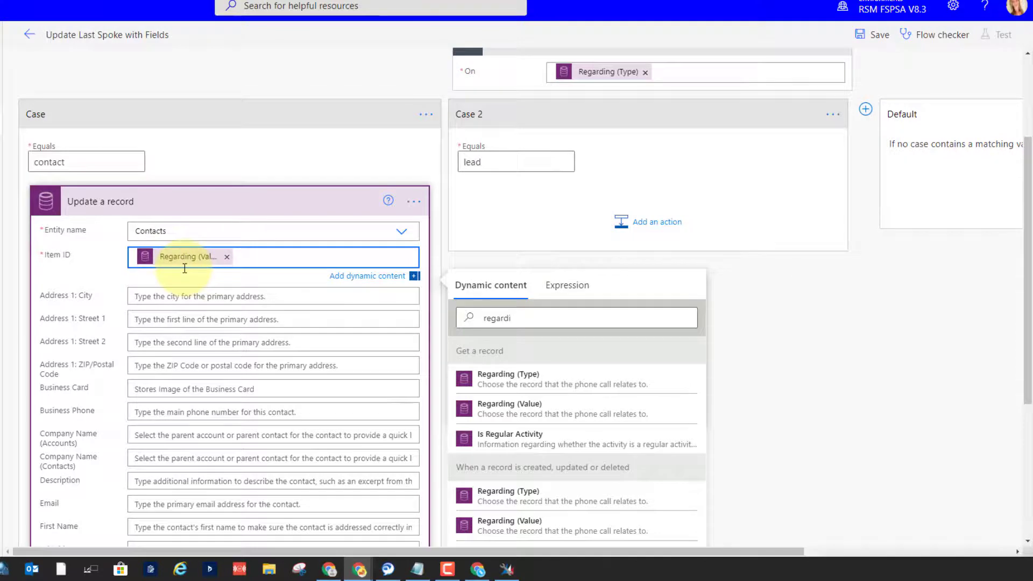
scroll(203, 359, down, 5)
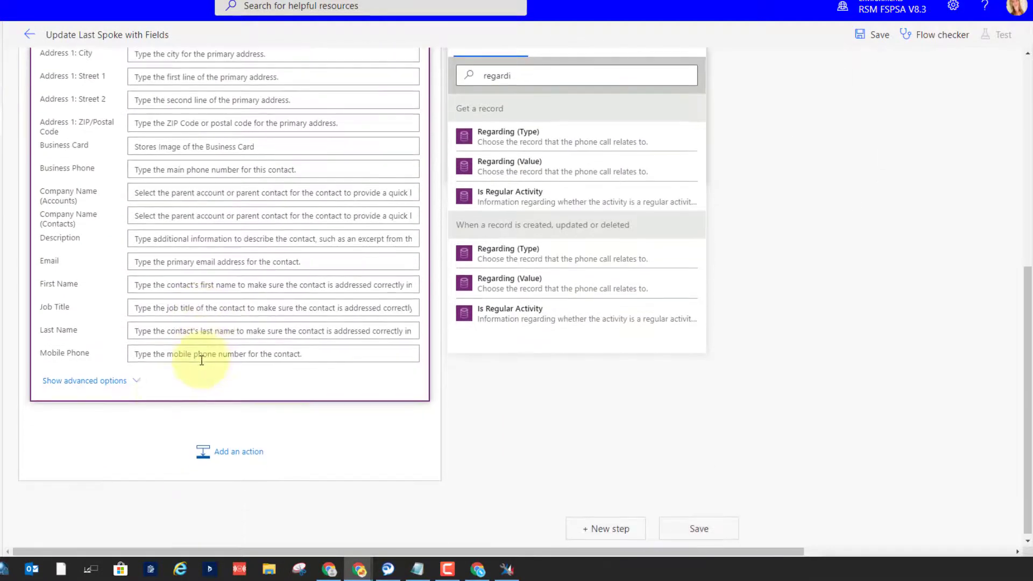
Show the contact update's advanced fields and set Last Spoke with to the call's Modified On.
click(119, 389)
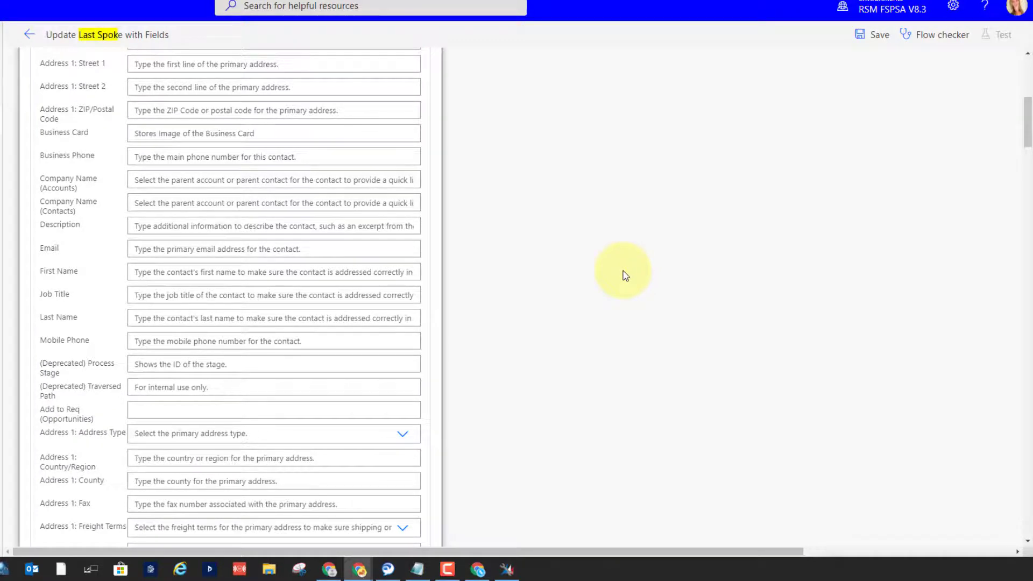
text(e)
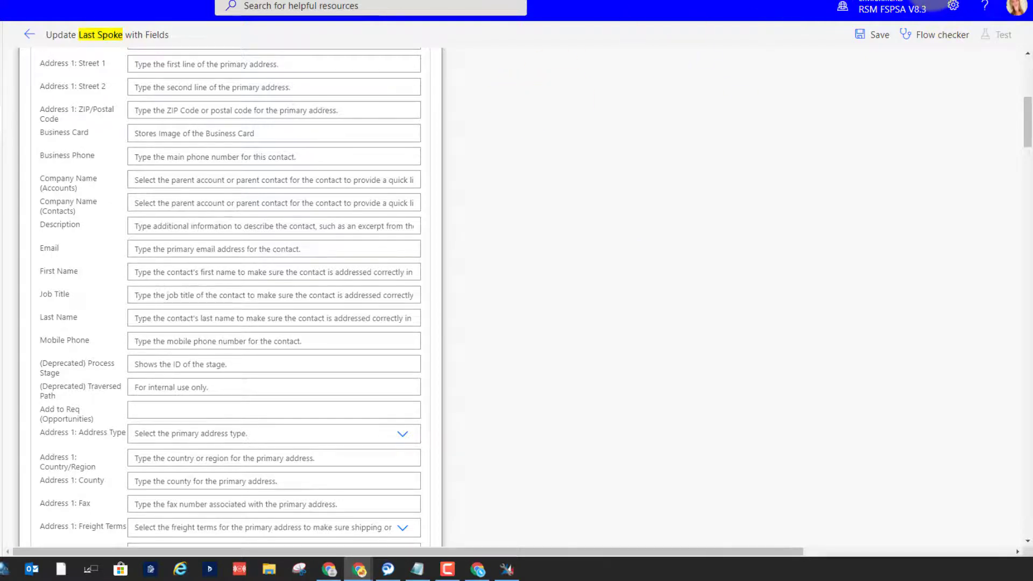
key(Return)
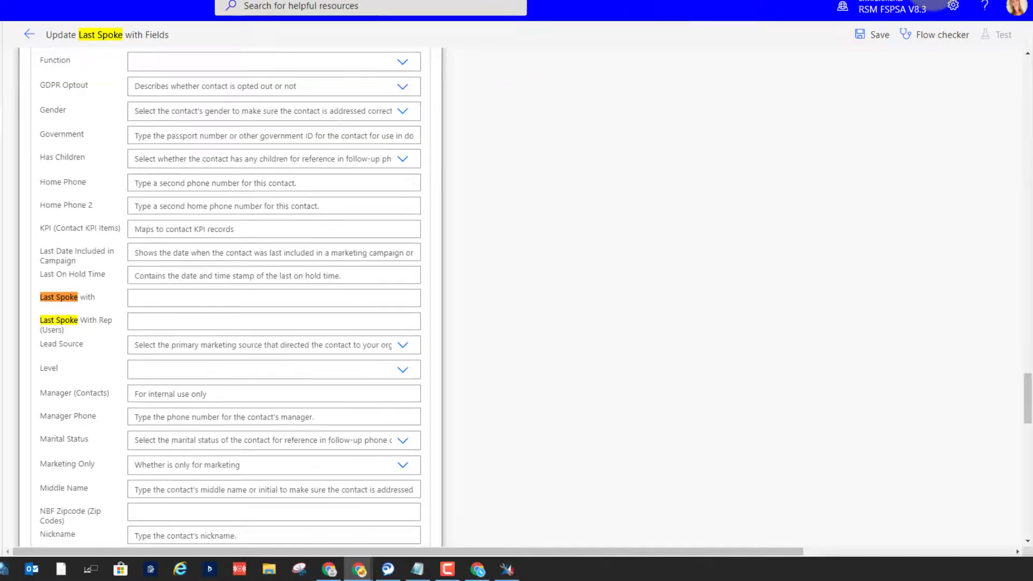
click(168, 298)
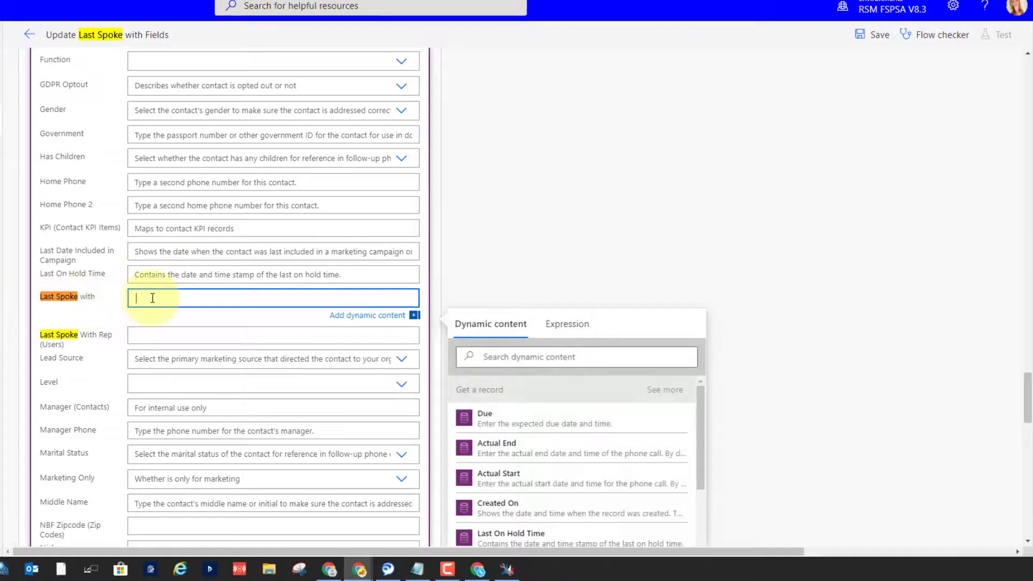
click(577, 357)
text(modi)
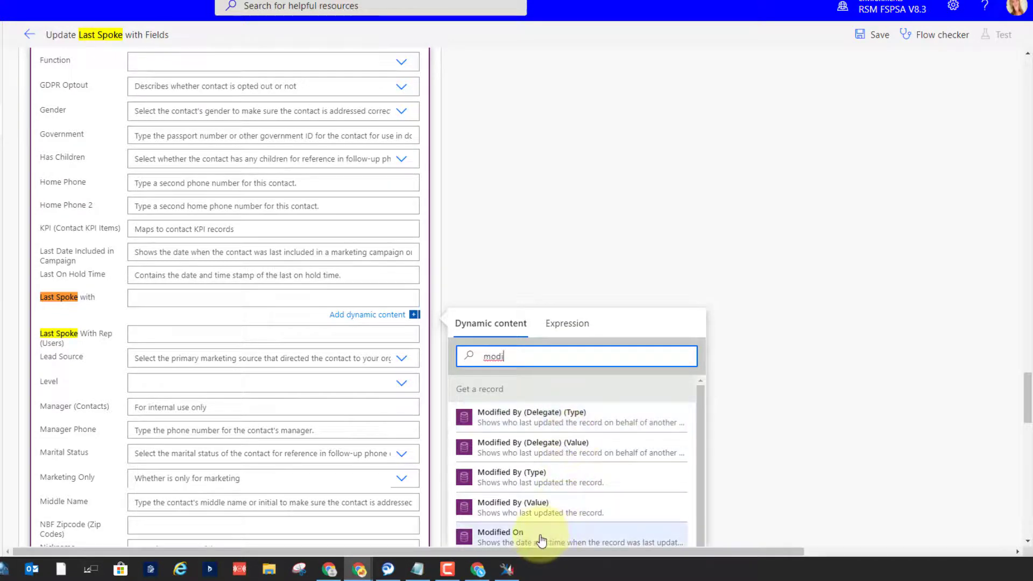
click(538, 535)
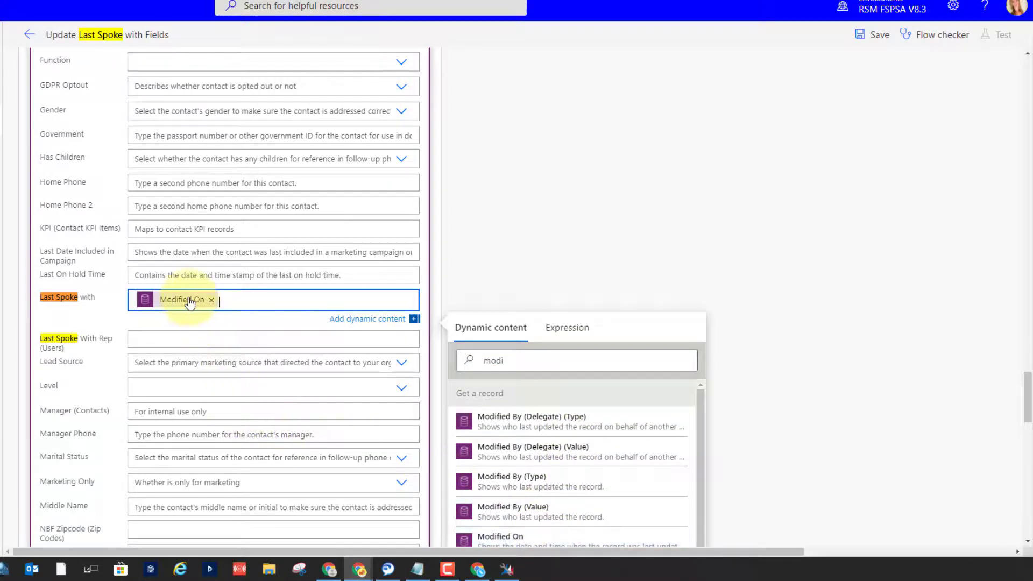
Fill the contact's Last Spoke With Rep with systemusers(Modified By (Value)).
click(158, 338)
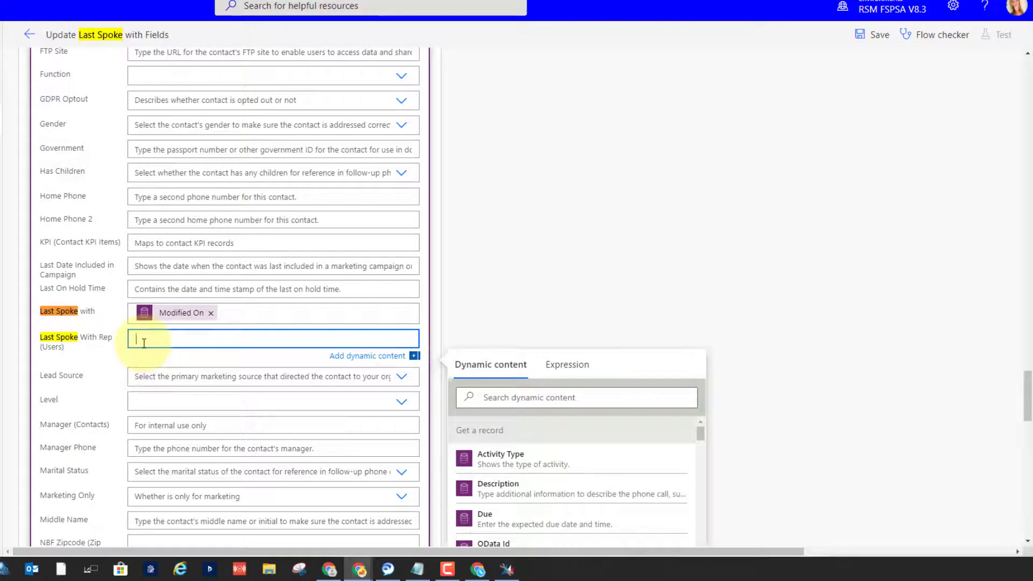
text(systemusers()
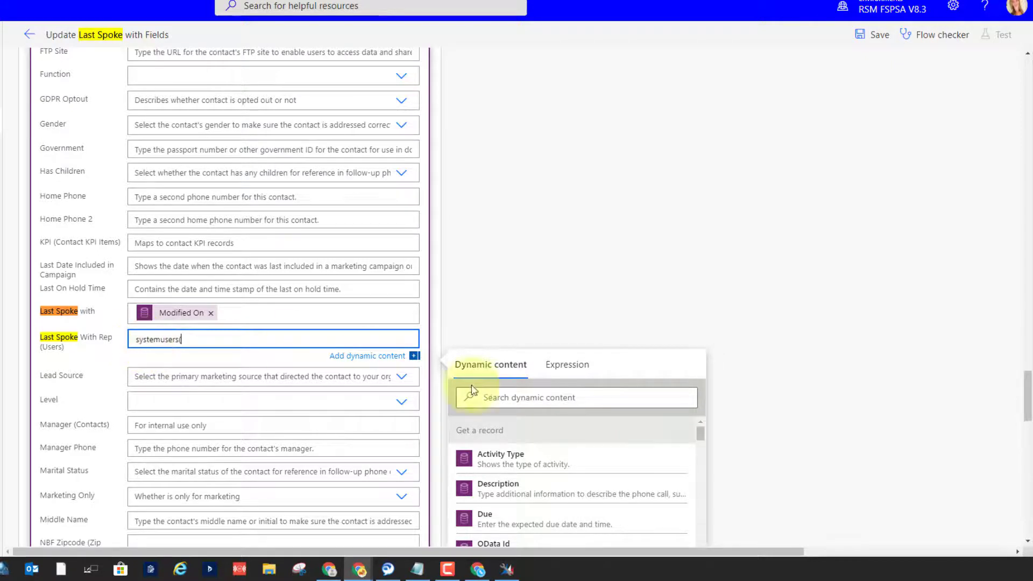
click(511, 396)
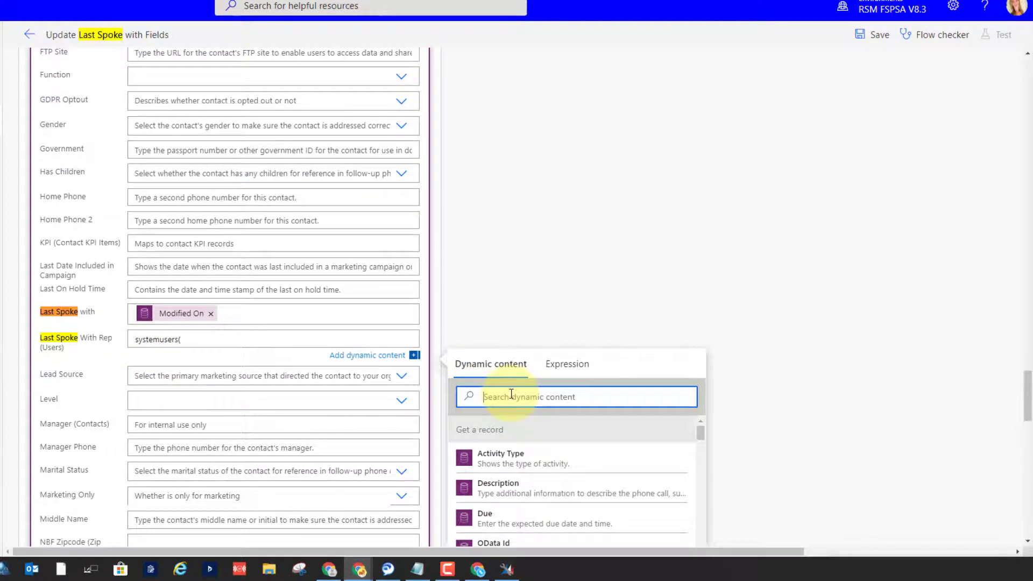
text(modified)
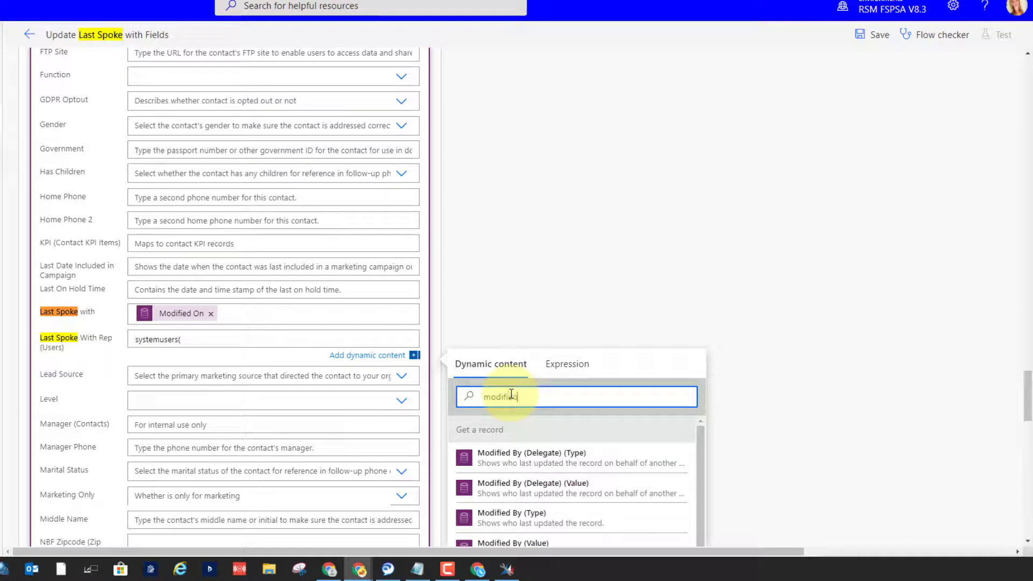
scroll(618, 366, down, 3)
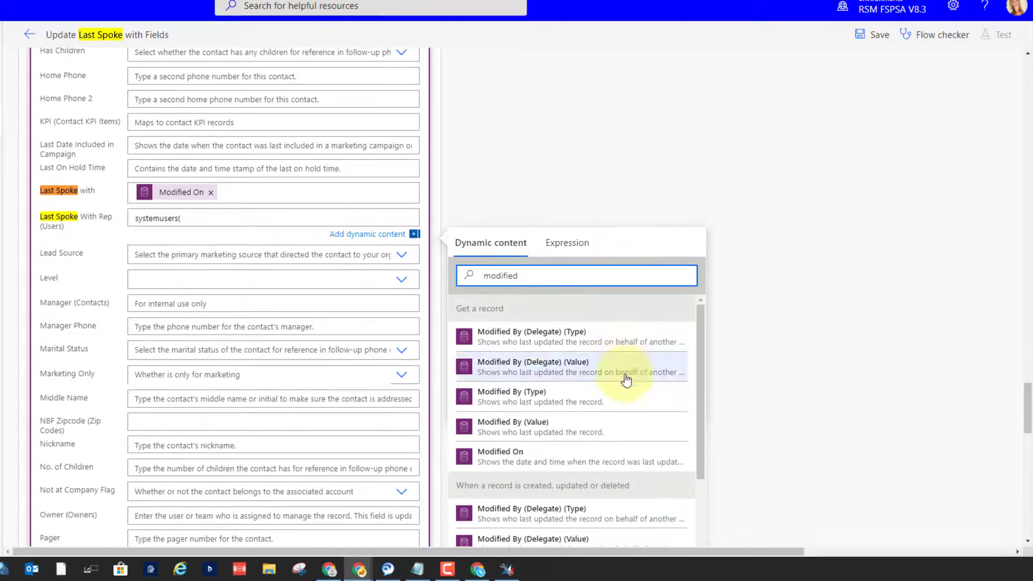
click(541, 429)
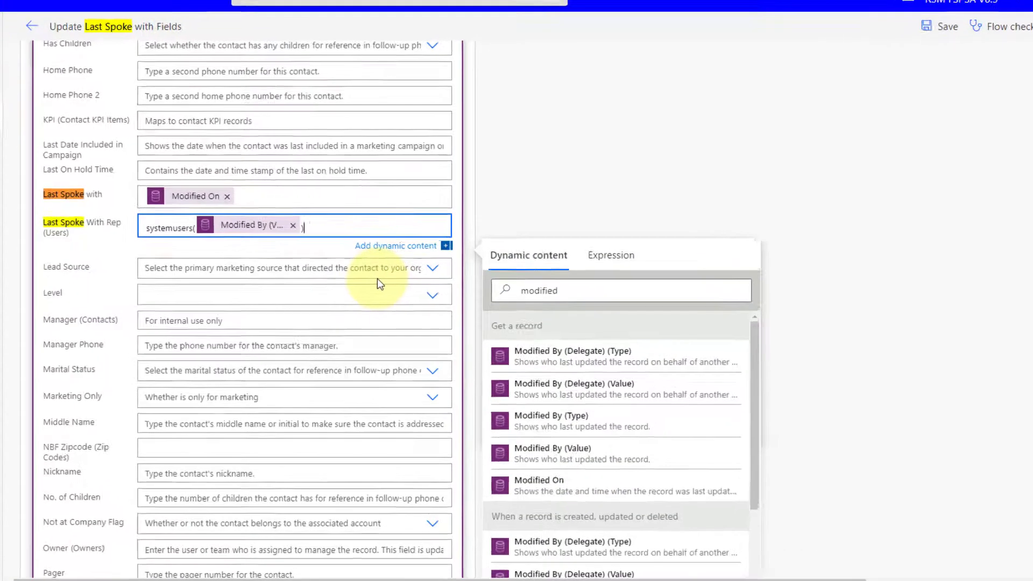
text())
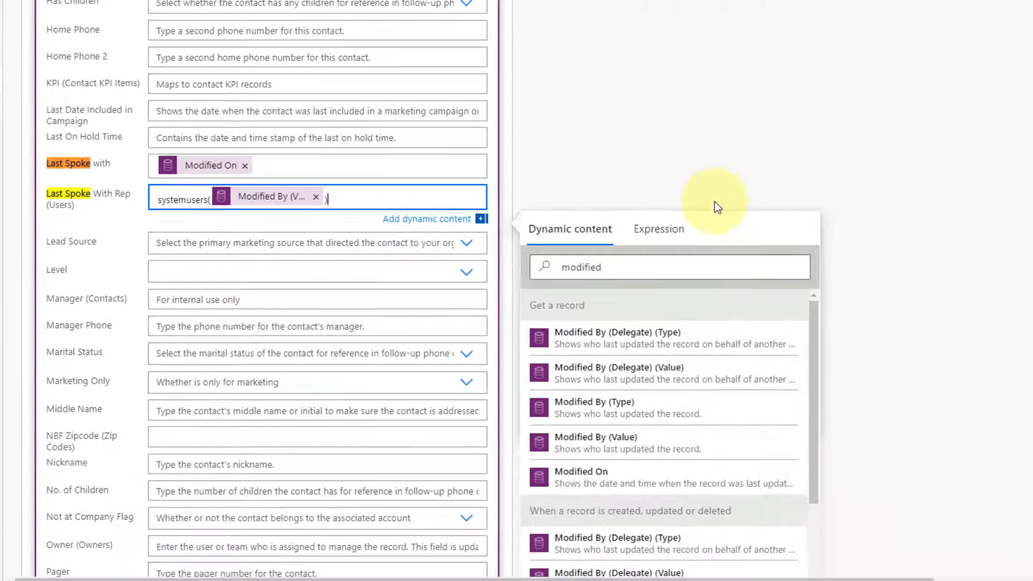
Add an Update a record action targeting the Leads entity to the lead case.
scroll(703, 203, up, 10)
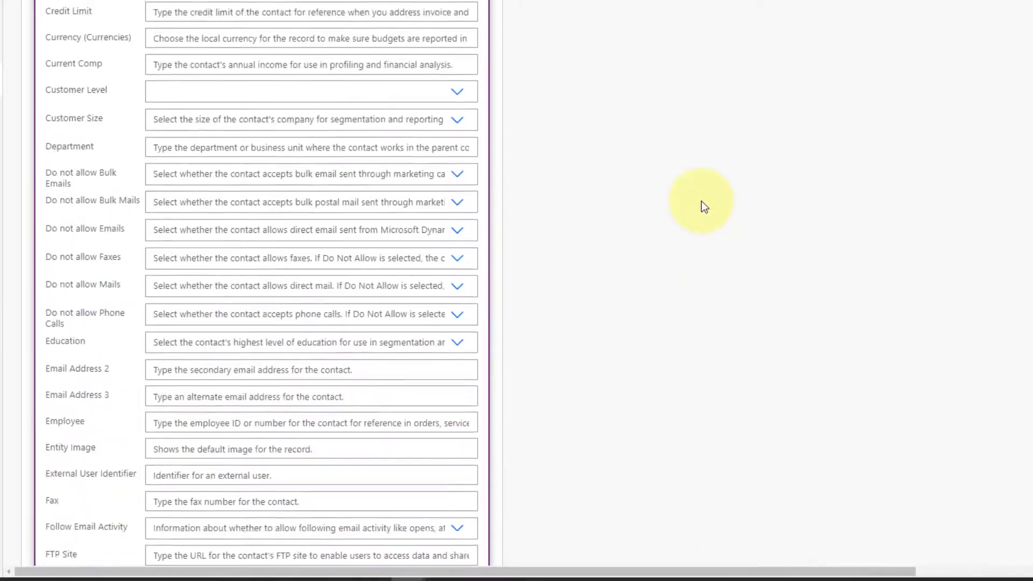
scroll(702, 203, up, 20)
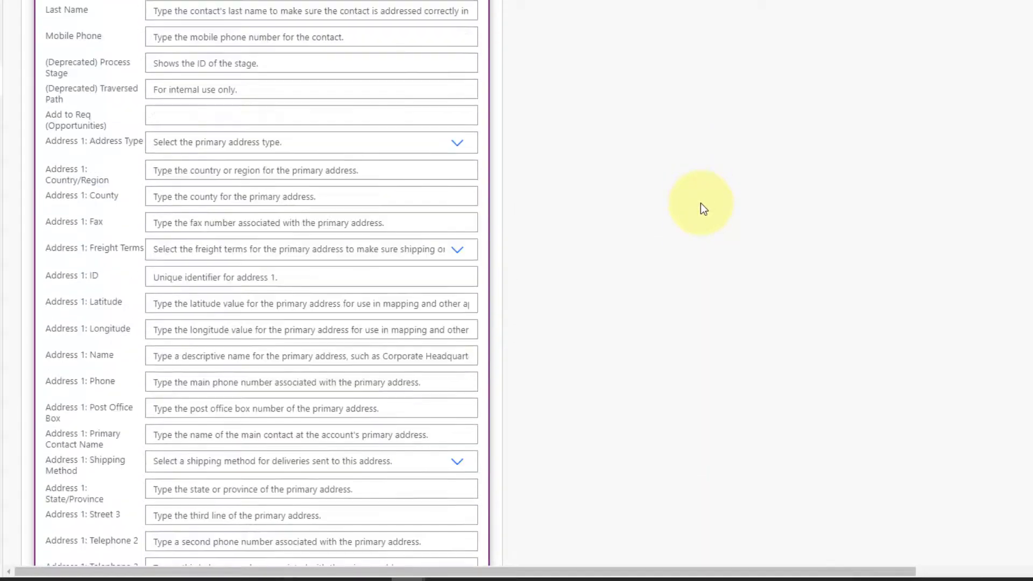
scroll(701, 204, up, 15)
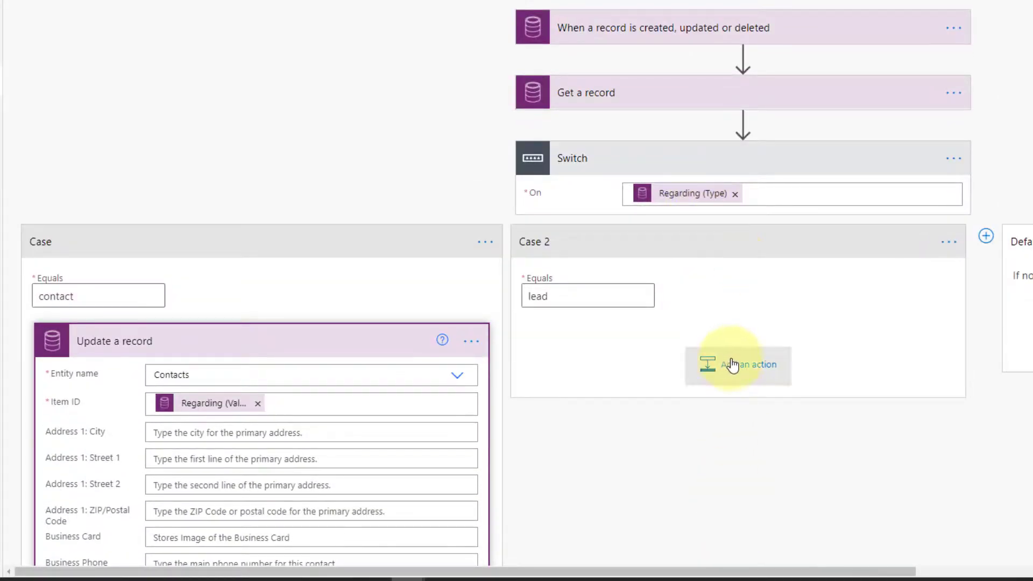
click(733, 366)
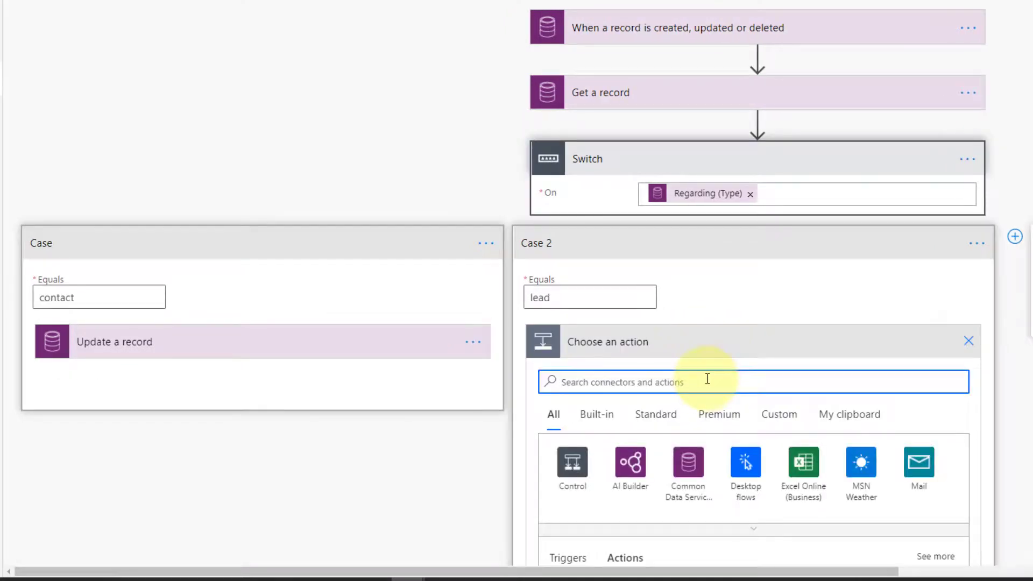
text(update)
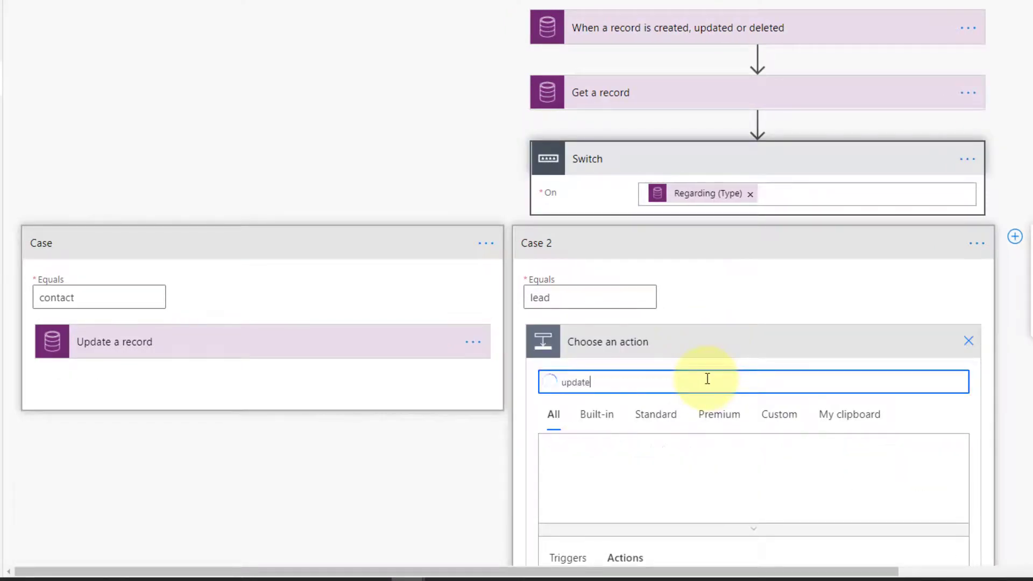
scroll(710, 379, down, 3)
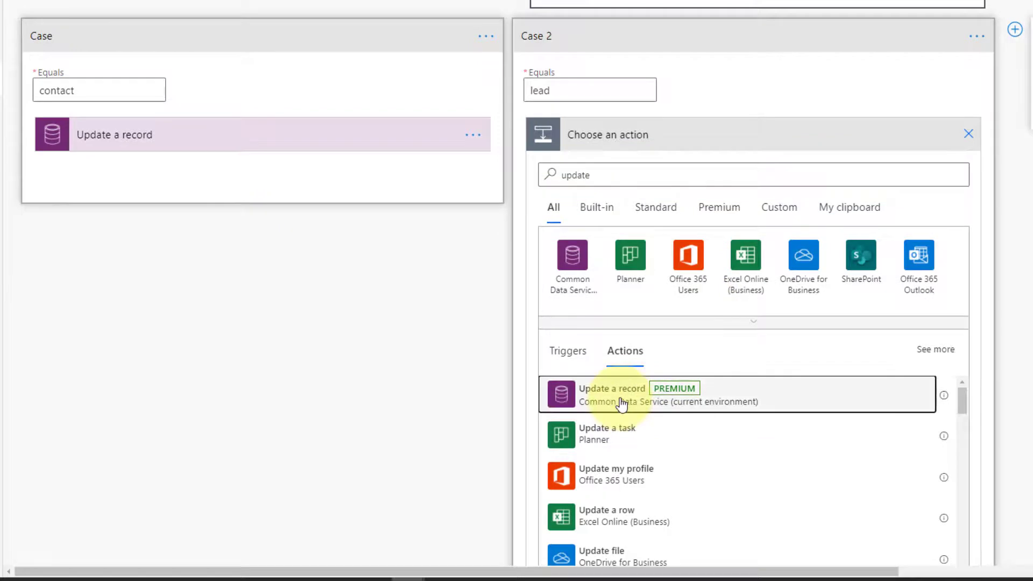
click(623, 404)
click(712, 343)
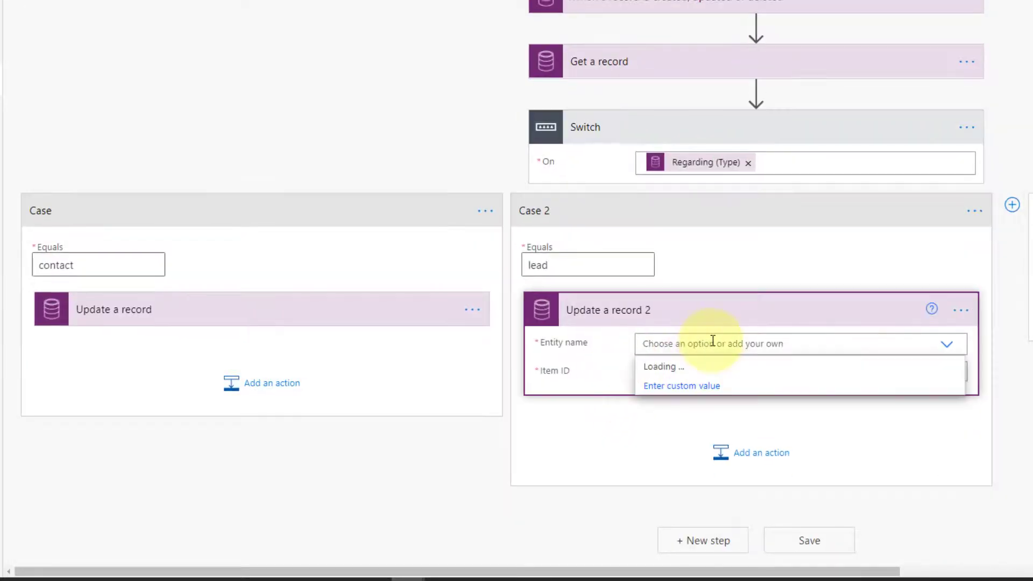
text(leads)
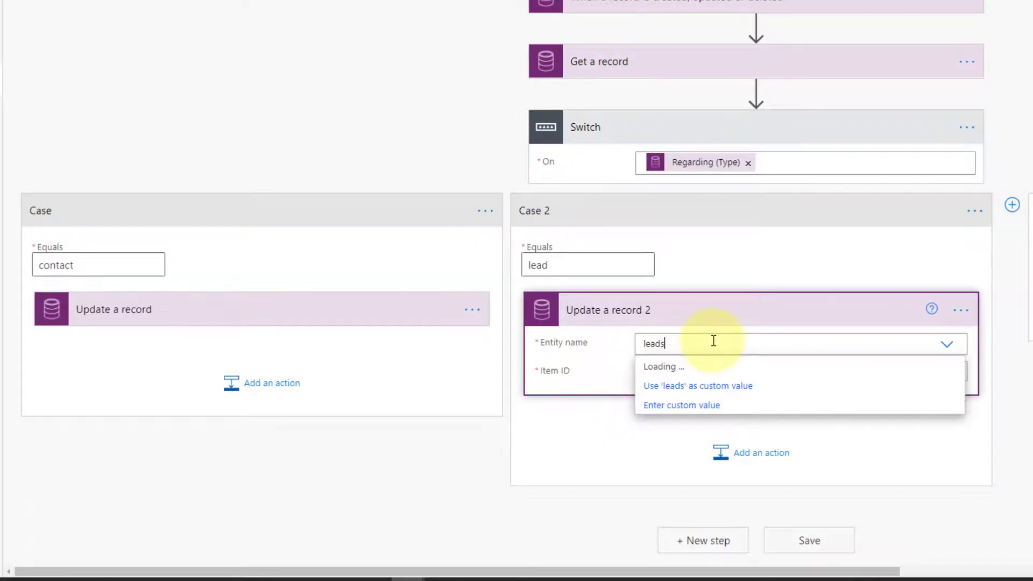
click(656, 405)
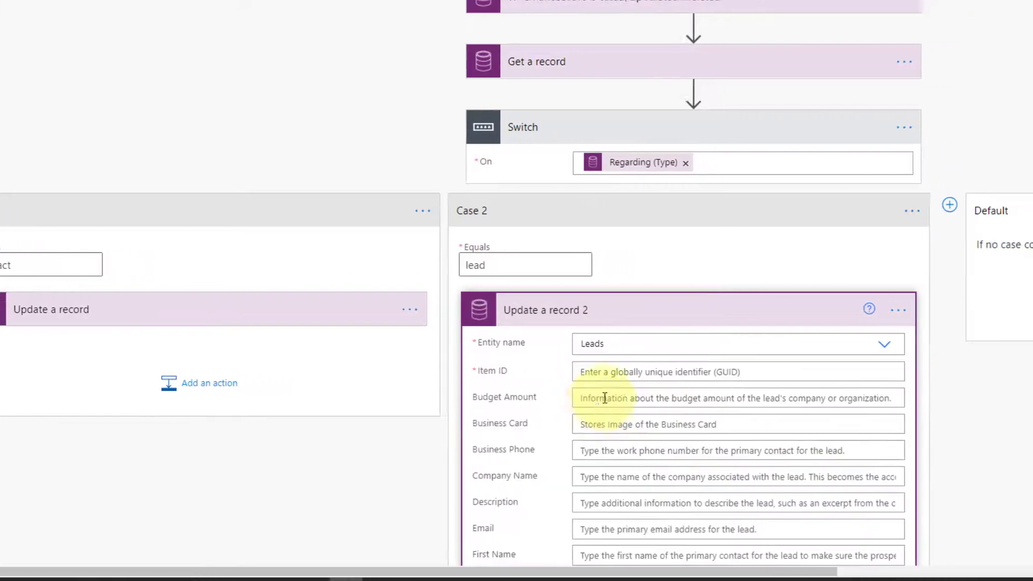
Set the Leads update's Item ID to Regarding (Value) and show its advanced fields.
click(554, 373)
click(826, 439)
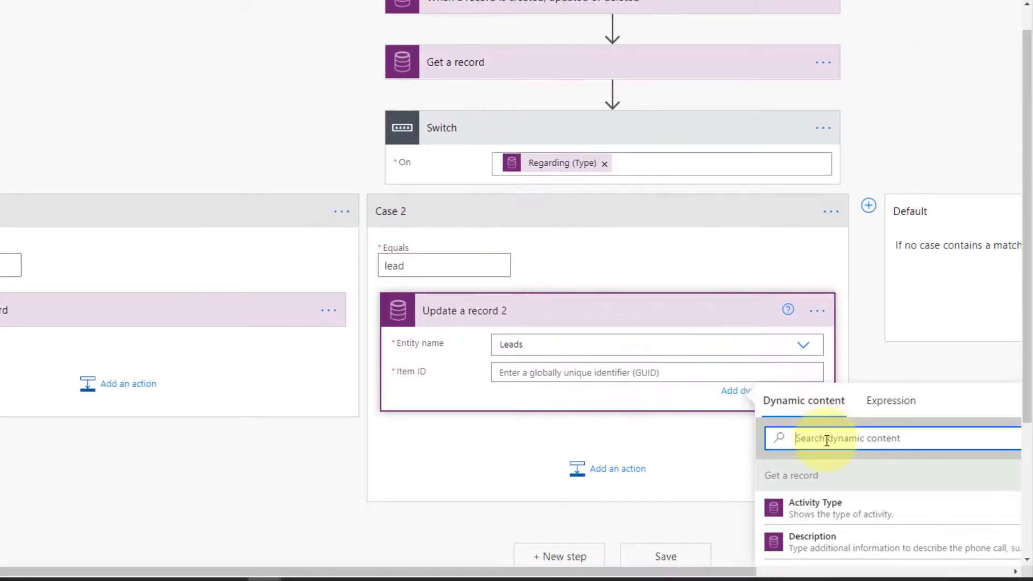
text(reg)
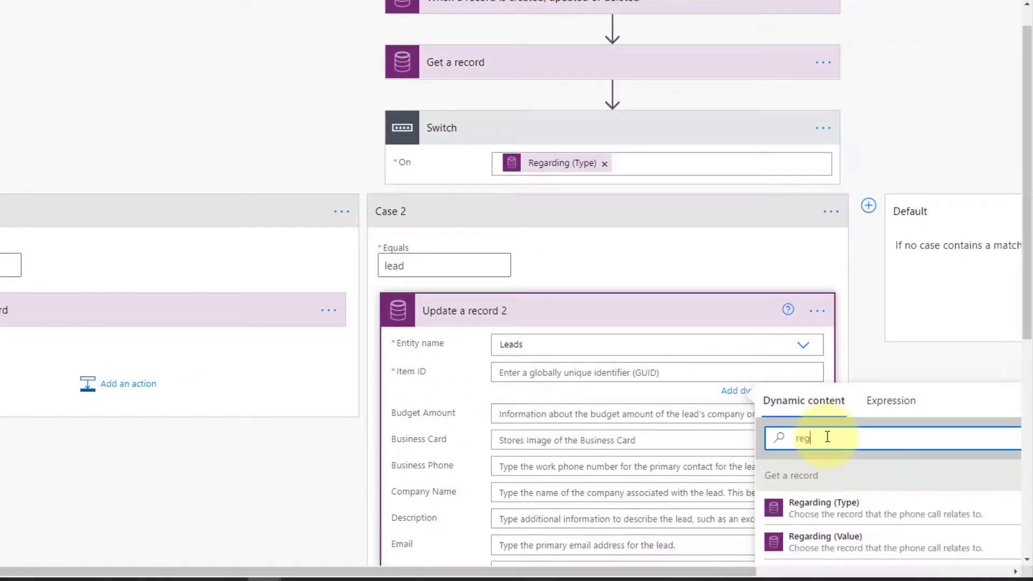
text(adin)
click(839, 538)
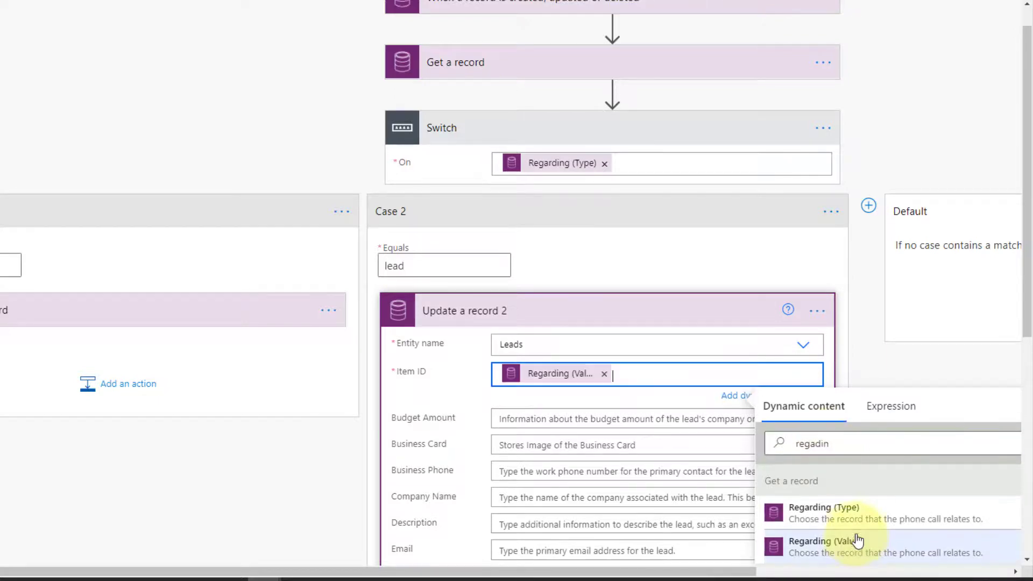
scroll(487, 355, down, 7)
click(481, 373)
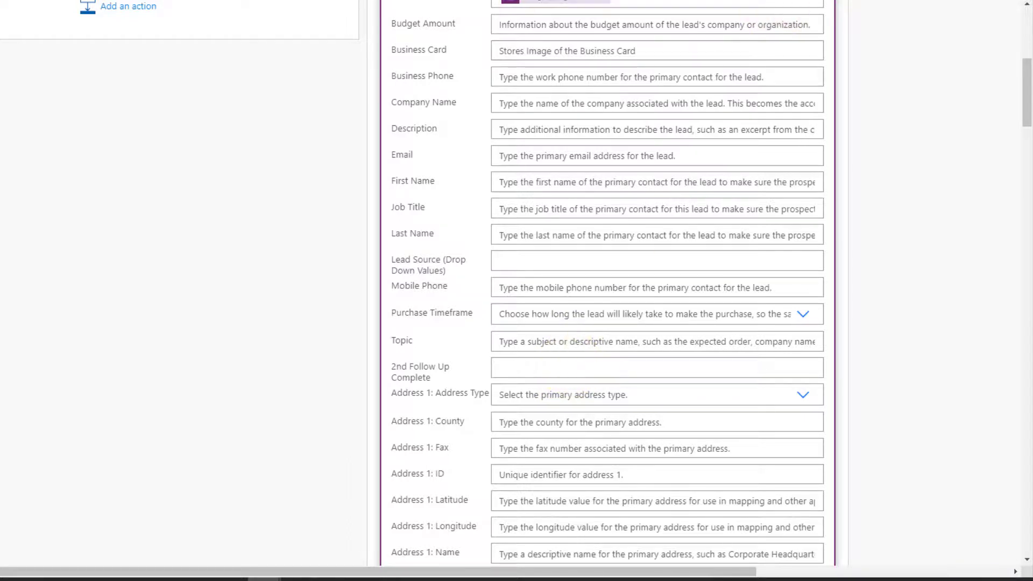
Set the lead's Last Spoke With field to the call's Modified On date.
text(w)
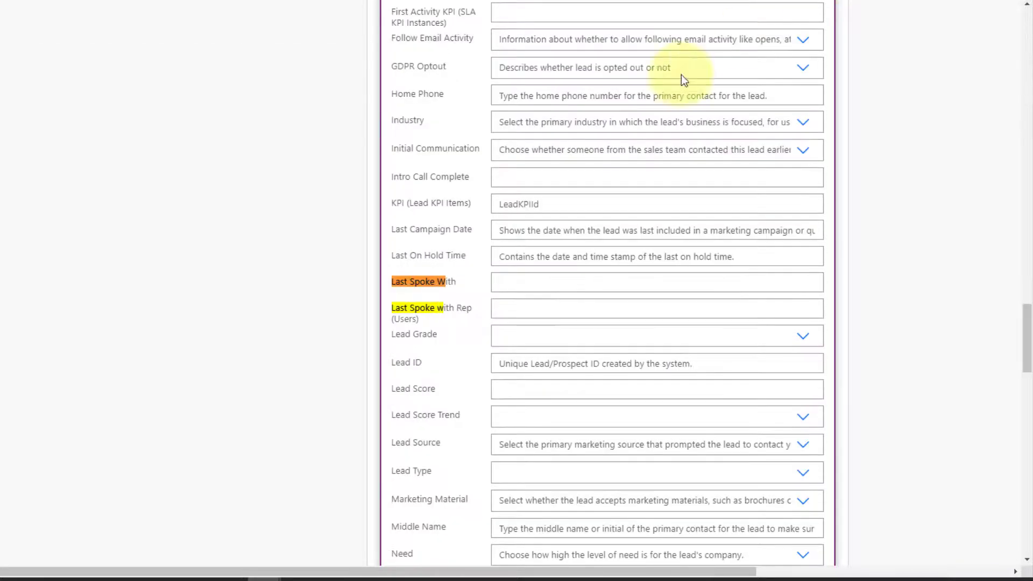
click(528, 285)
click(880, 348)
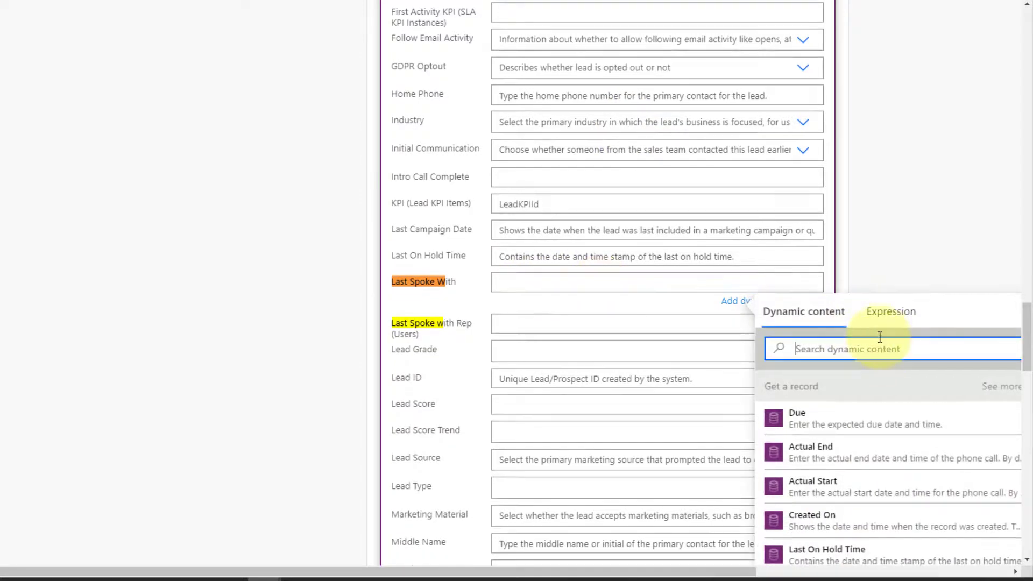
text(modif)
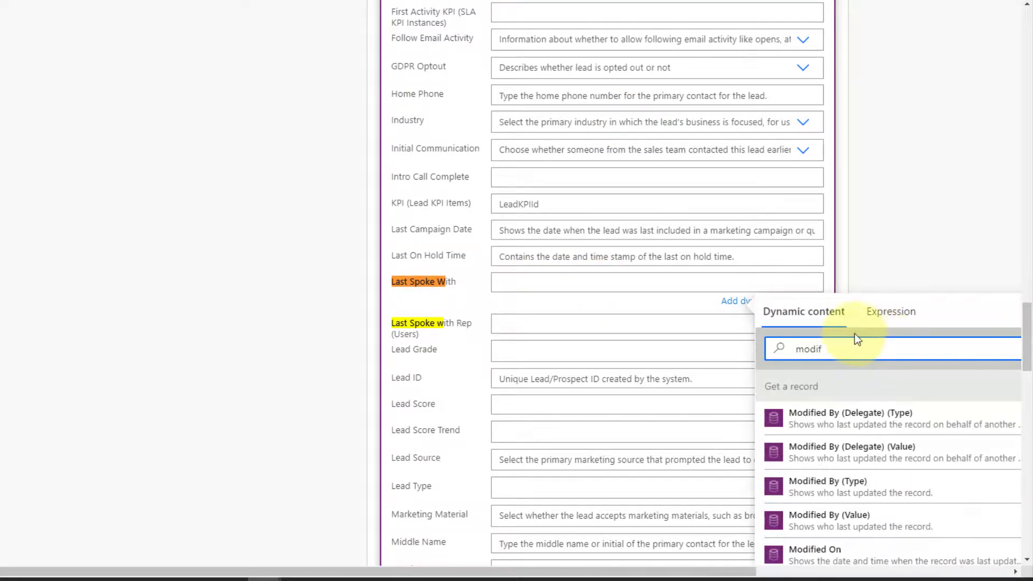
click(840, 553)
Fill the lead's Last Spoke with Rep with systemusers wrapping Modified By (Value).
click(554, 327)
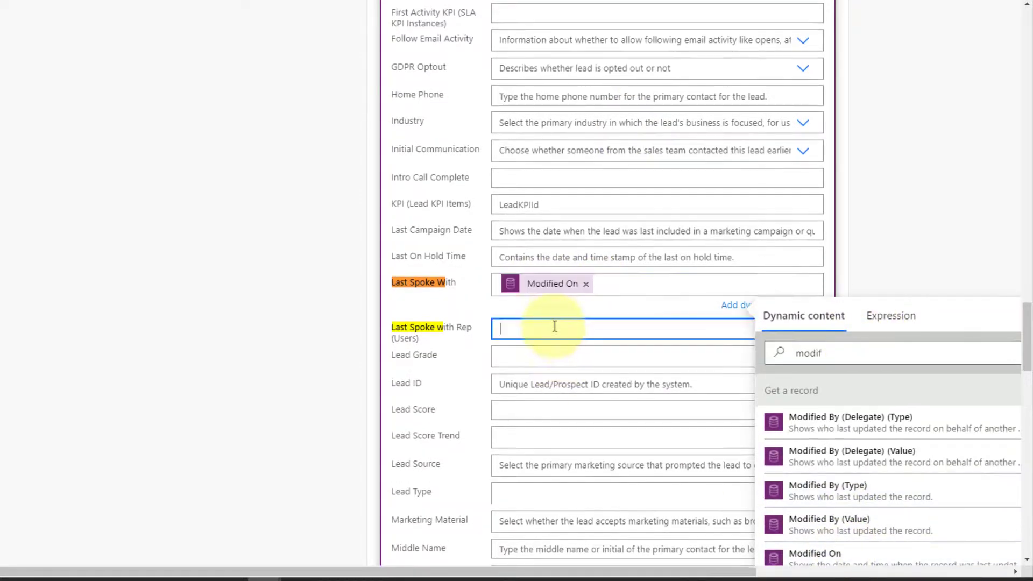
text(systemusers()
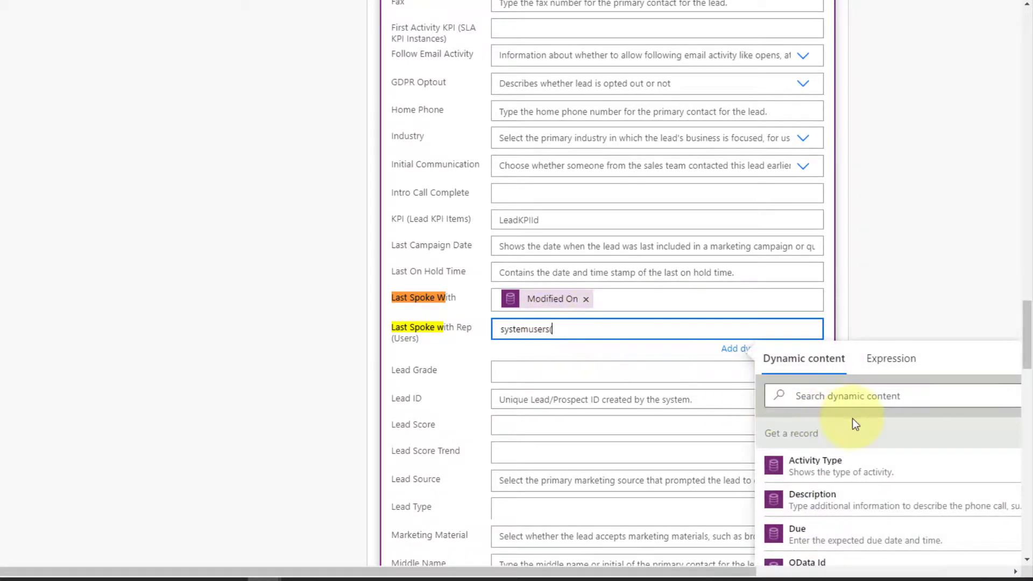
scroll(852, 418, down, 1)
click(853, 383)
text(modified)
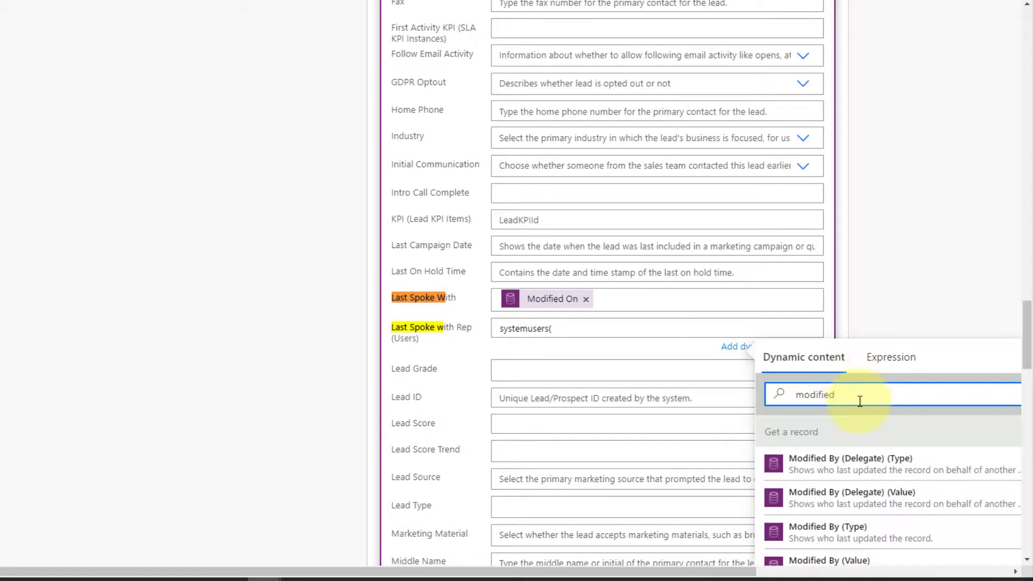
scroll(853, 420, down, 1)
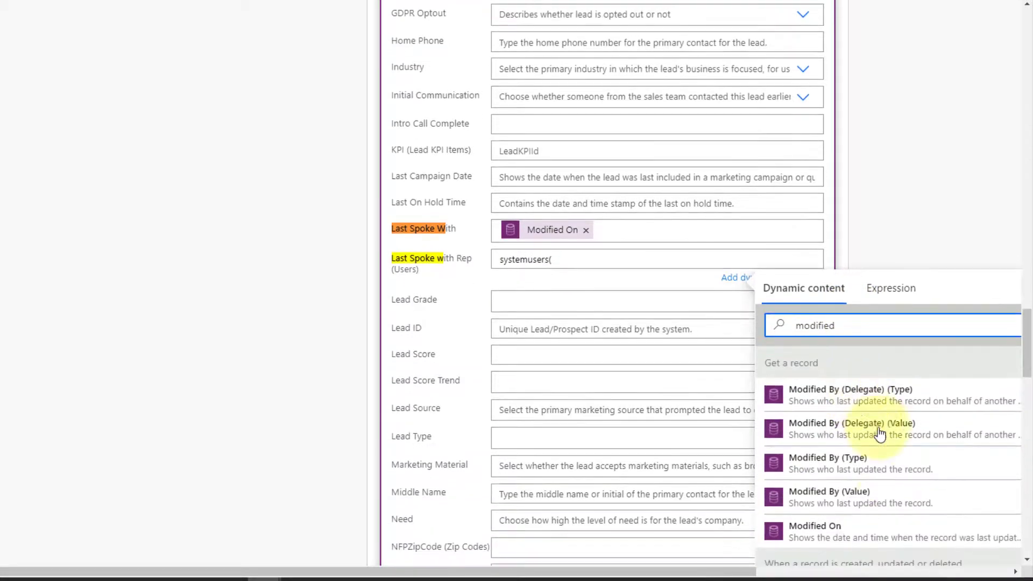
click(869, 496)
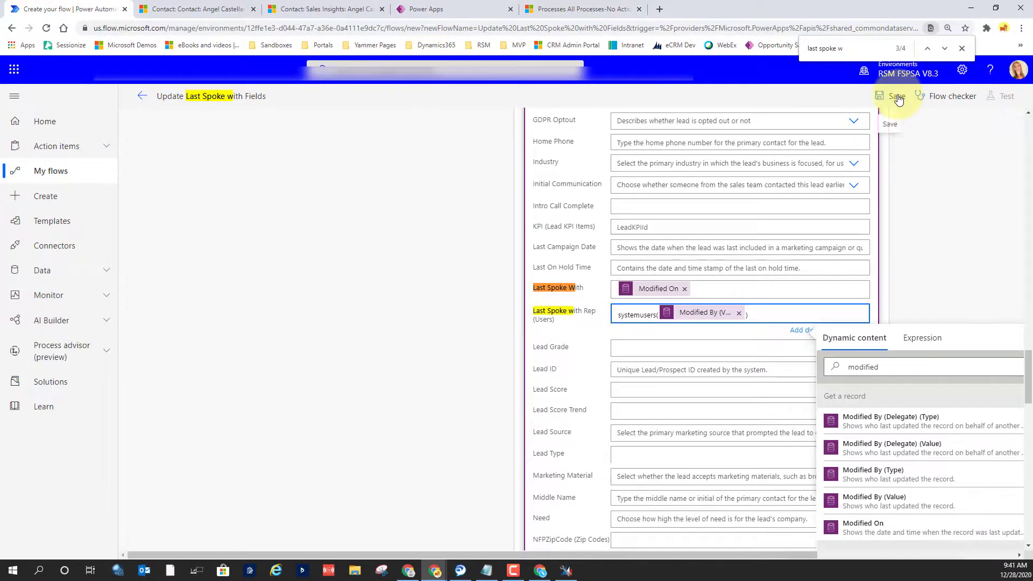
Save the Update Last Spoke with Fields flow and confirm it is ready to test.
click(897, 97)
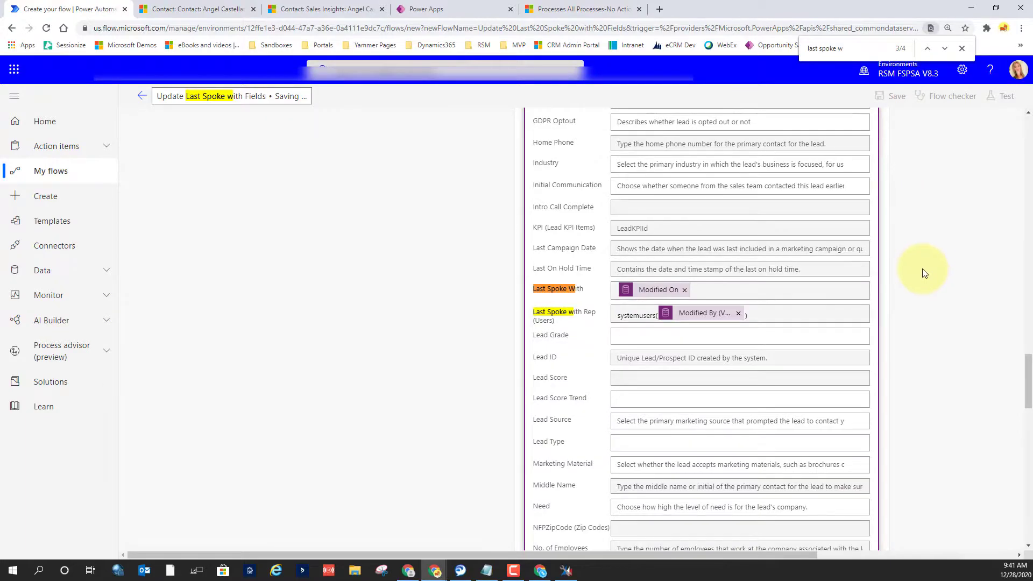
scroll(924, 272, up, 15)
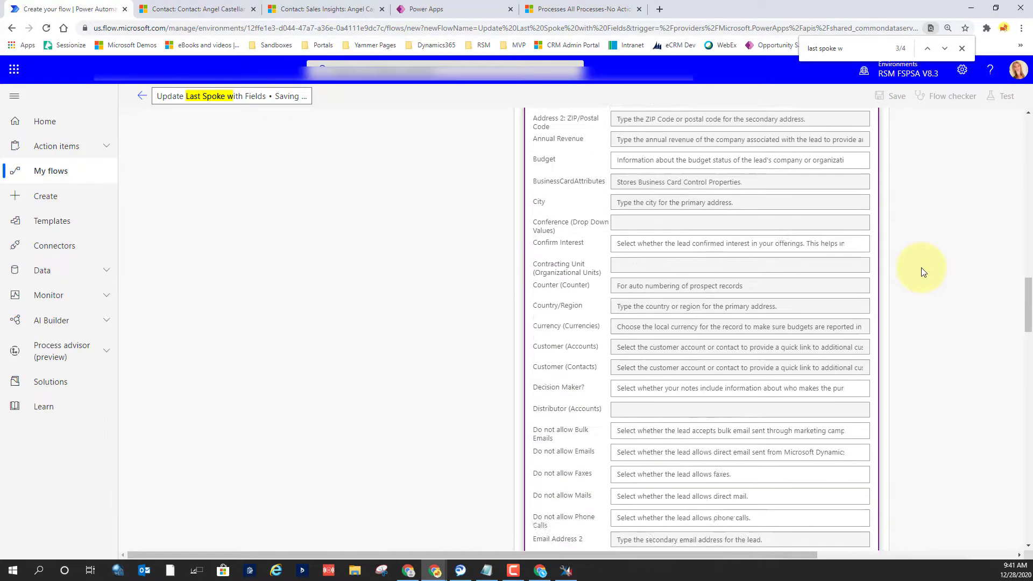
scroll(920, 267, up, 10)
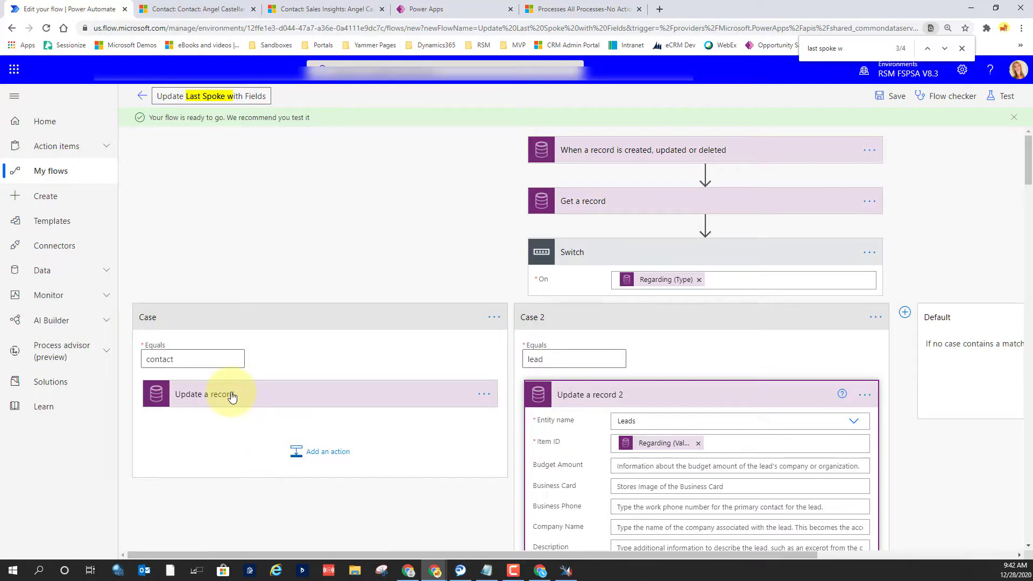
Run a manual test of the Update Last Spoke with Fields flow.
key(ctrl+l)
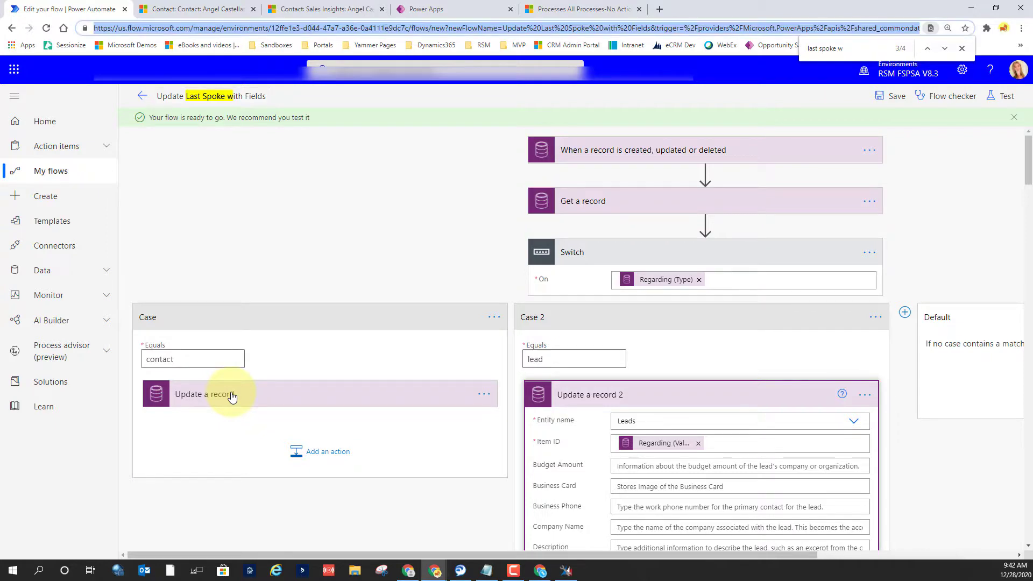
click(1002, 96)
click(848, 126)
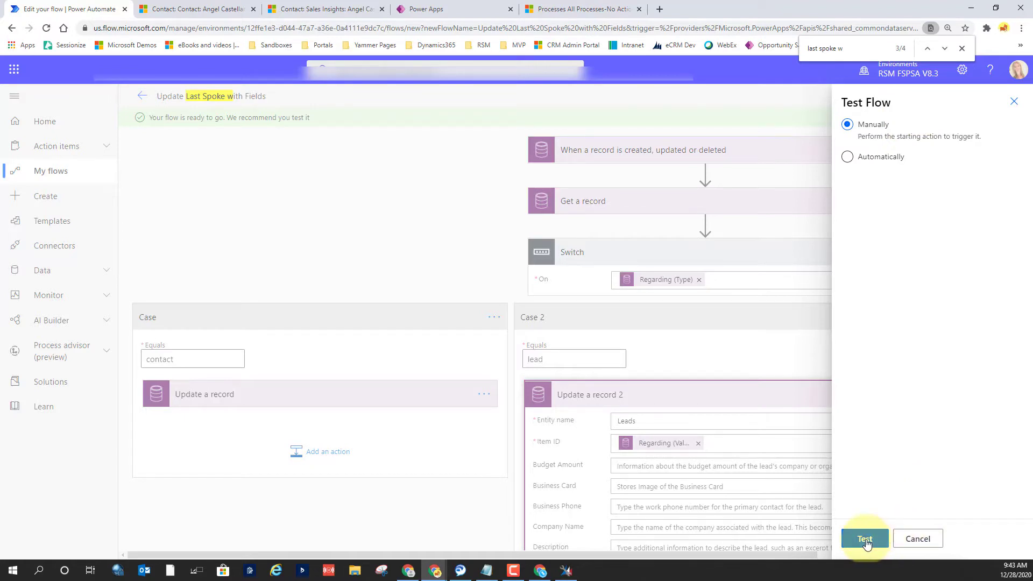
click(917, 539)
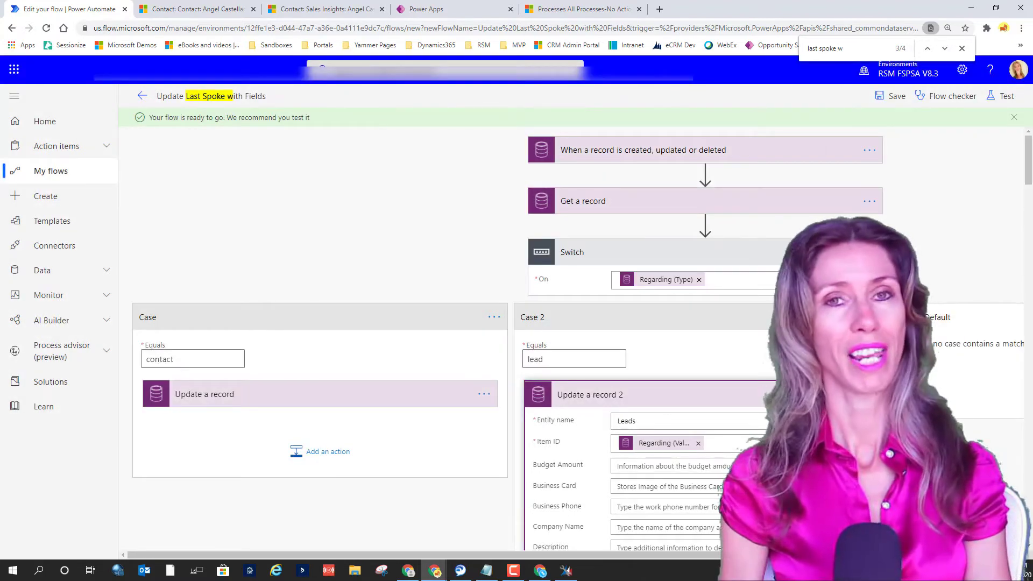